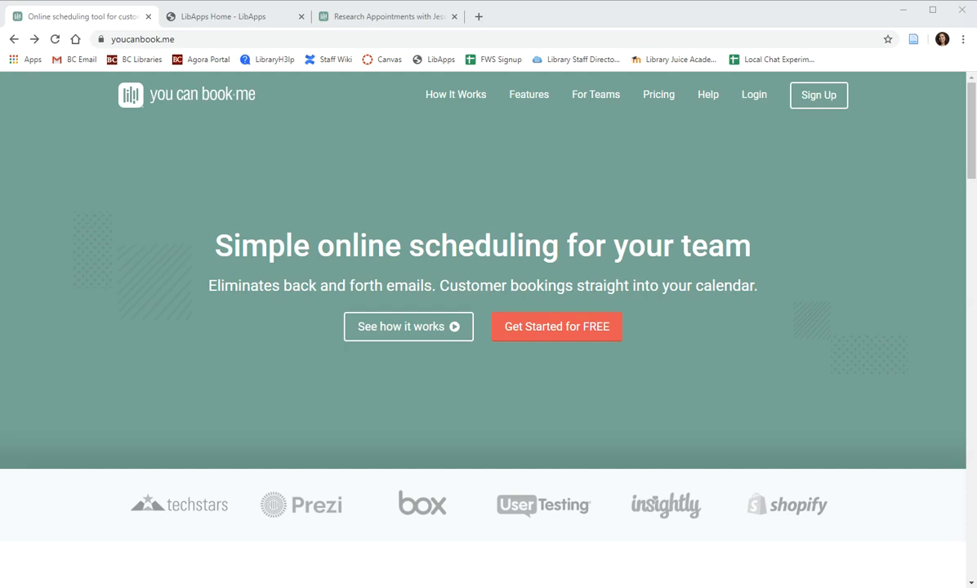
Go from the YouCanBook.me homepage to Create your account and choose Google sign-up.
click(114, 43)
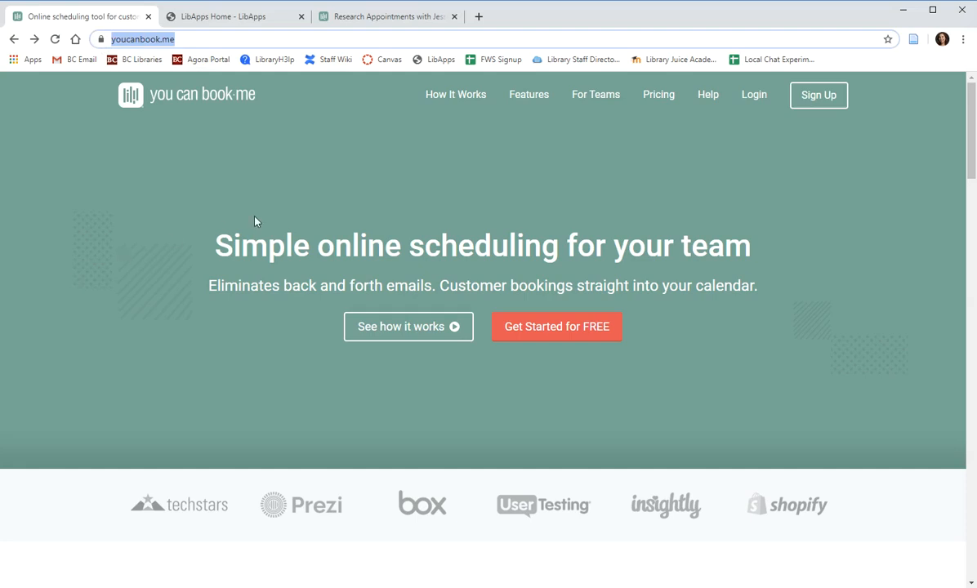
click(816, 97)
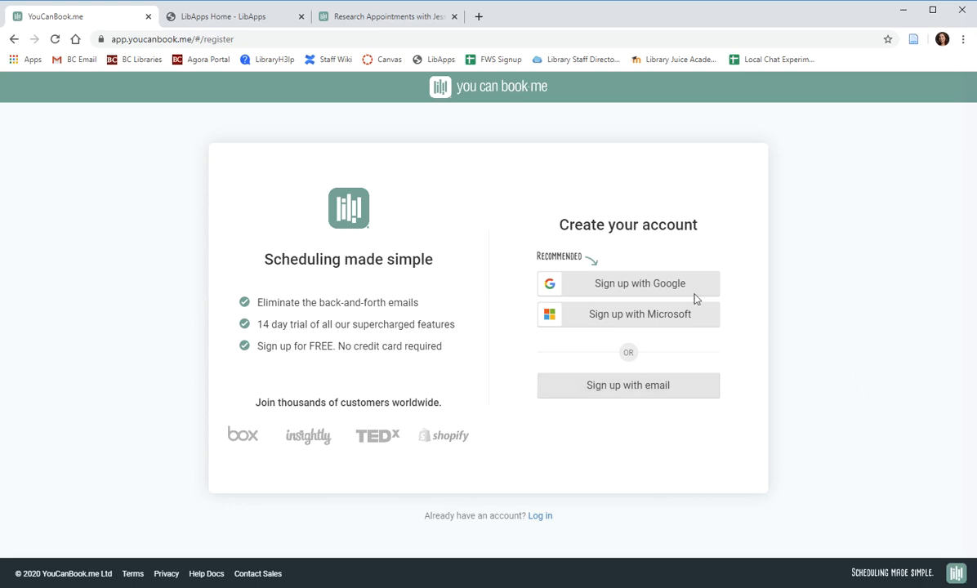
click(631, 289)
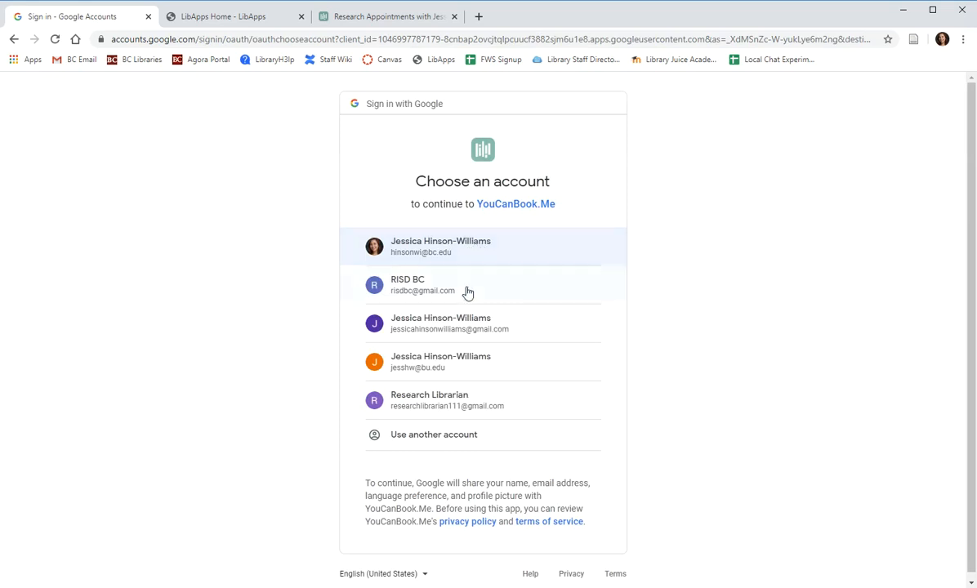
Pick the Research Librarian Google account and grant YouCanBook.me calendar access.
click(491, 406)
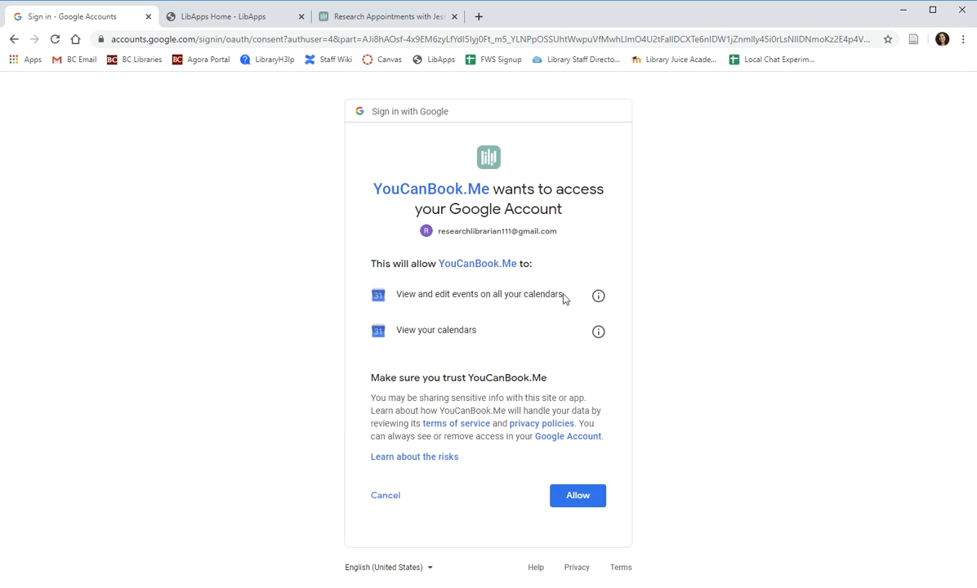
click(577, 496)
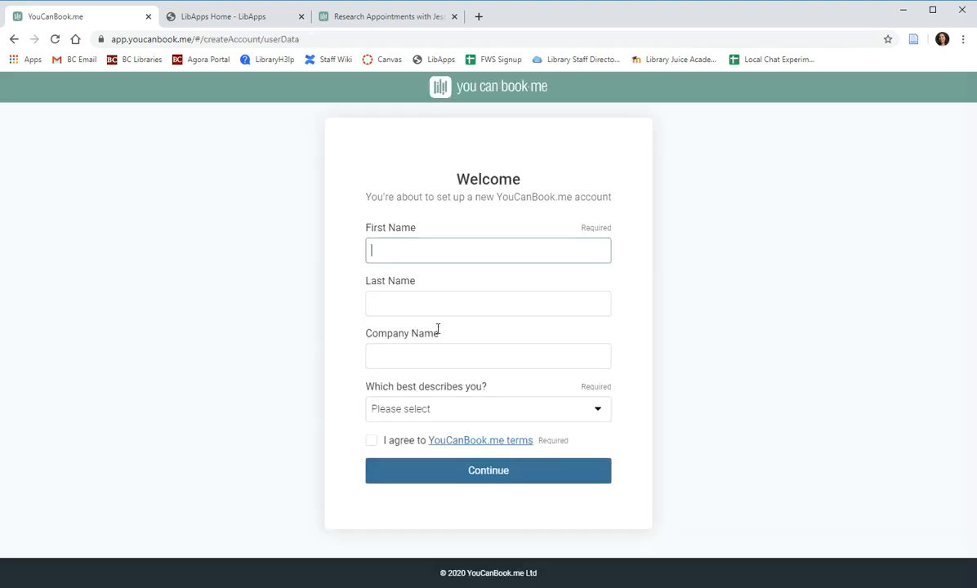
Autofill the first and last name and enter Boston College as the company name.
click(471, 253)
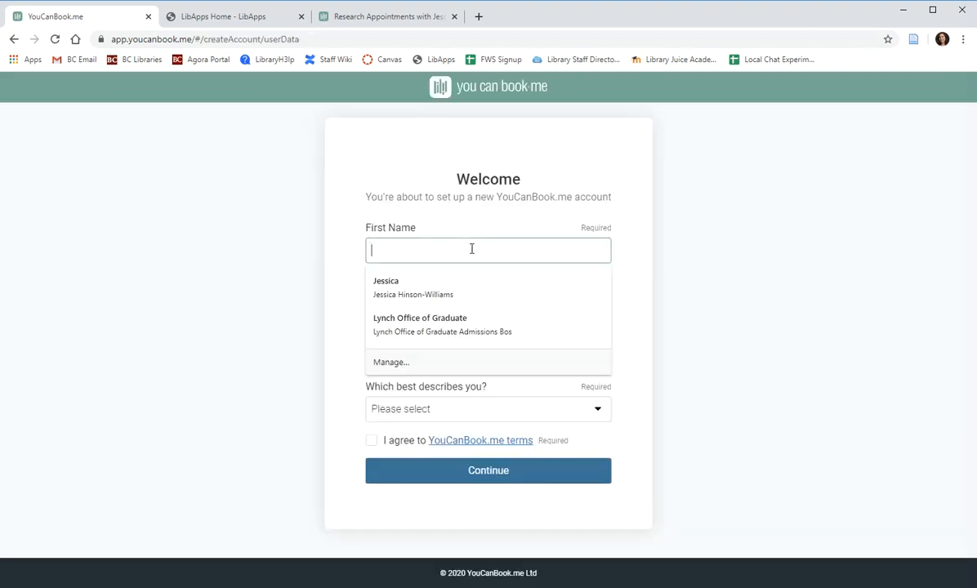
click(445, 284)
click(436, 359)
text(Boston College)
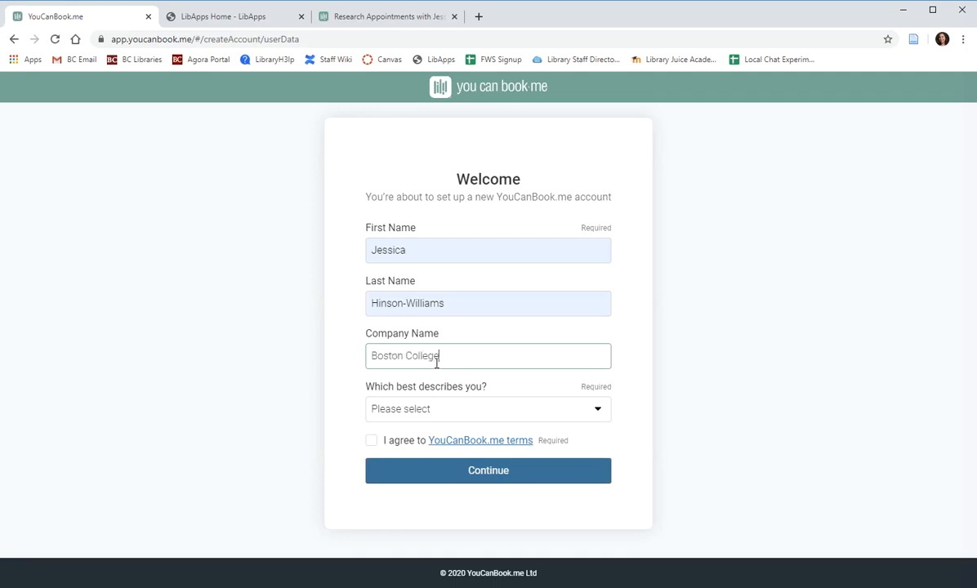
Choose University / College, accept the terms, and submit the account details.
click(454, 412)
scroll(404, 237, down, 1)
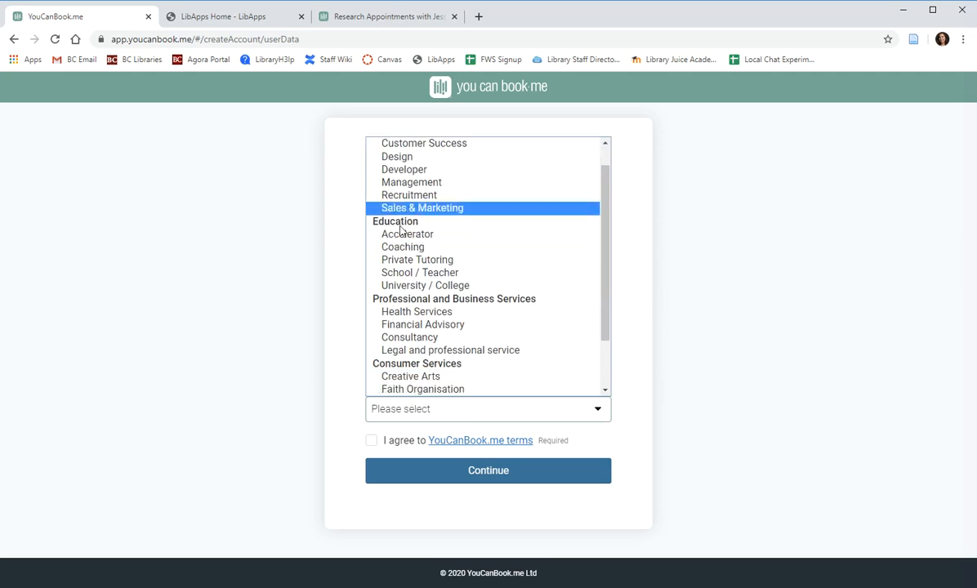
click(403, 286)
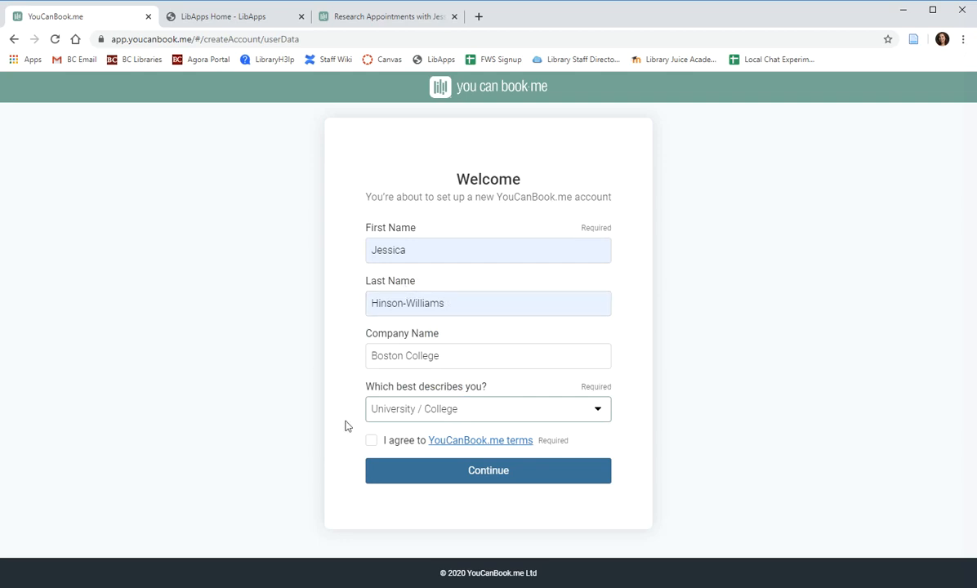
click(366, 439)
click(370, 441)
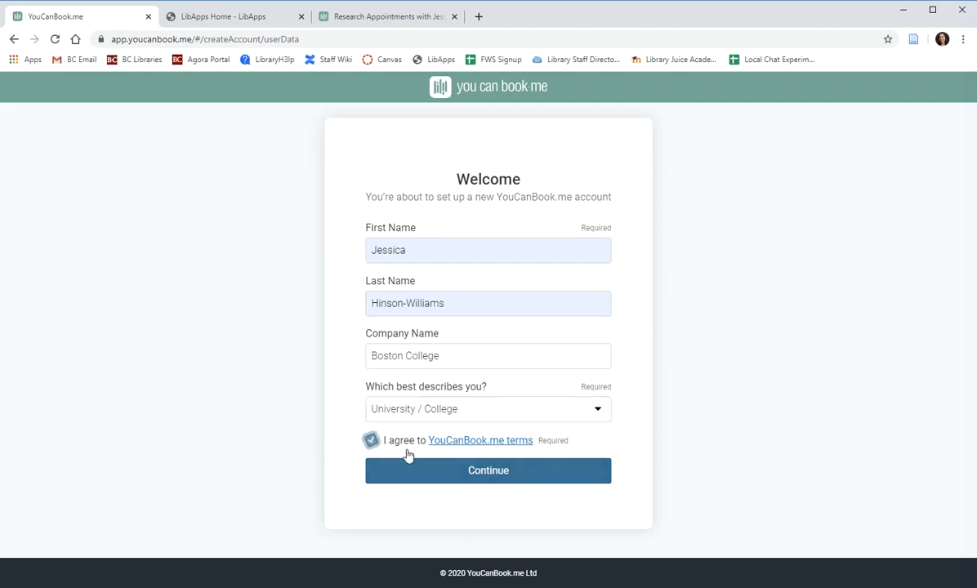
click(476, 471)
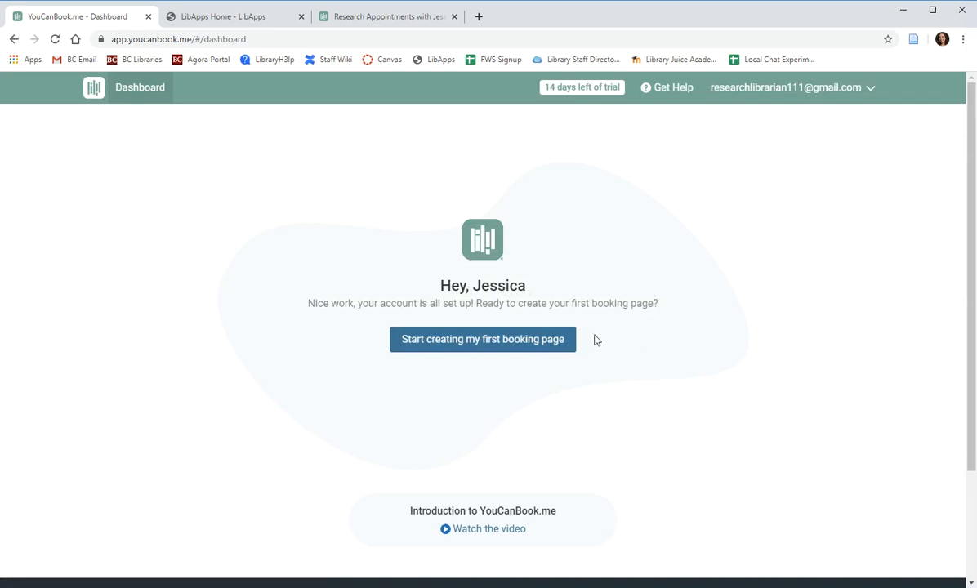
click(365, 20)
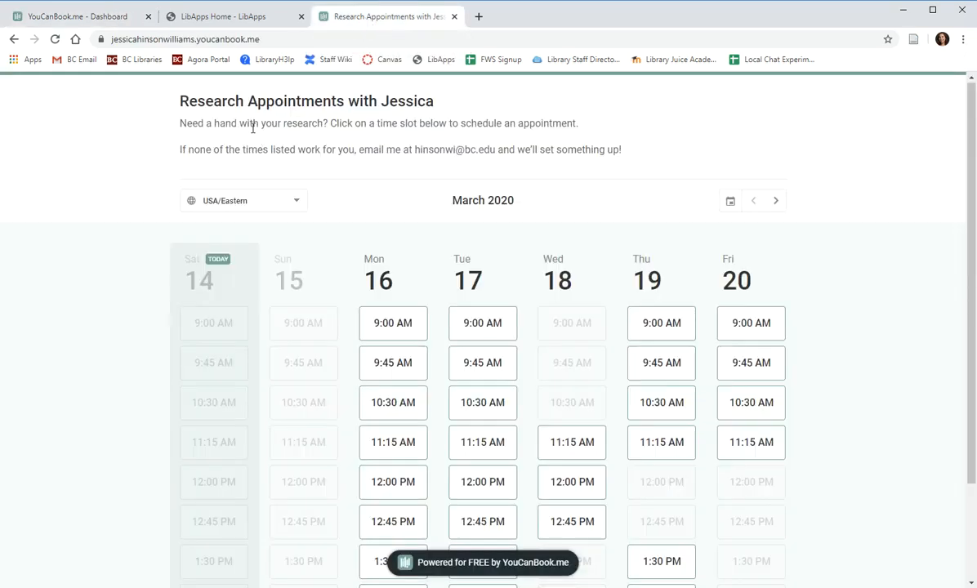
scroll(153, 279, down, 1)
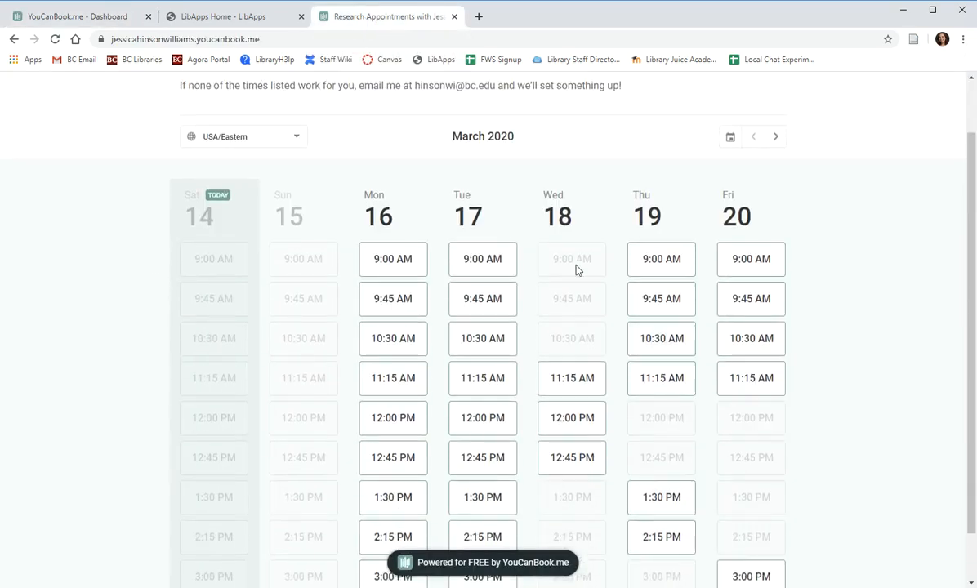
scroll(935, 362, down, 1)
scroll(898, 376, up, 2)
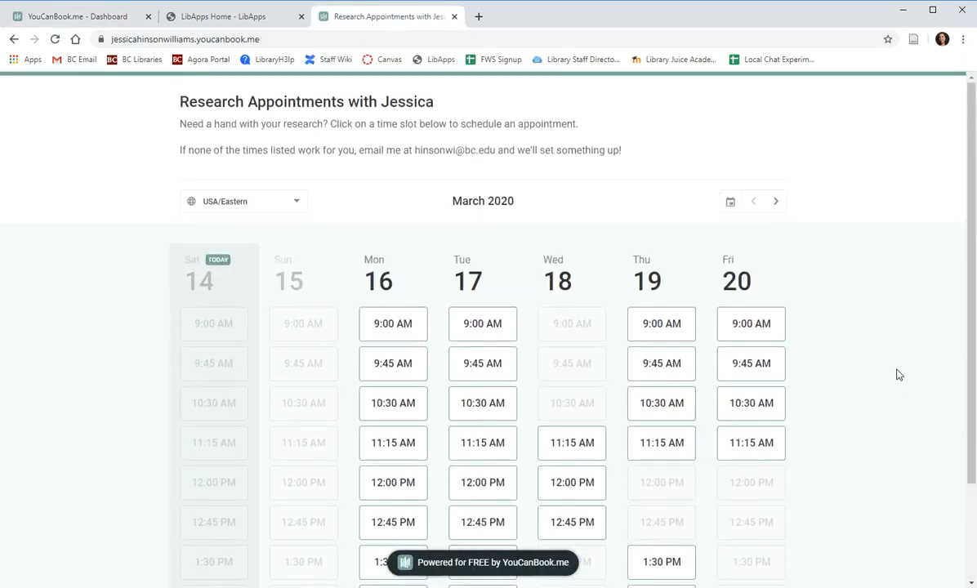
drag(270, 41, 111, 39)
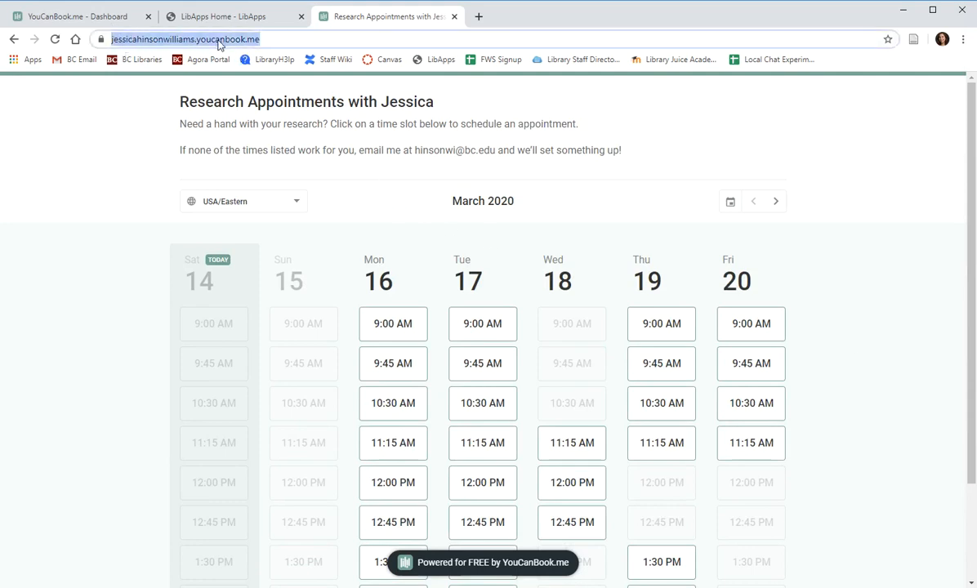
click(478, 117)
scroll(421, 212, down, 2)
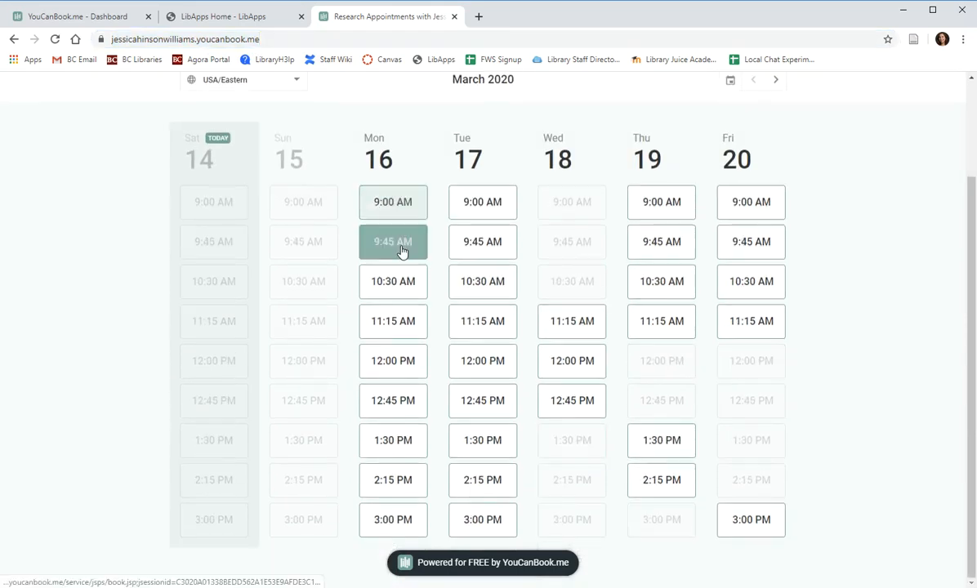
scroll(399, 293, up, 2)
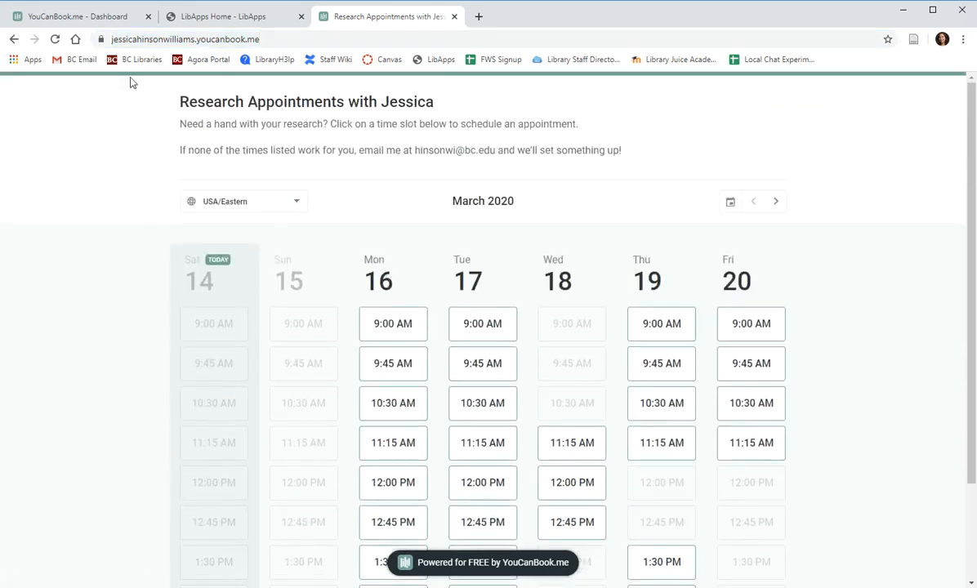
click(95, 21)
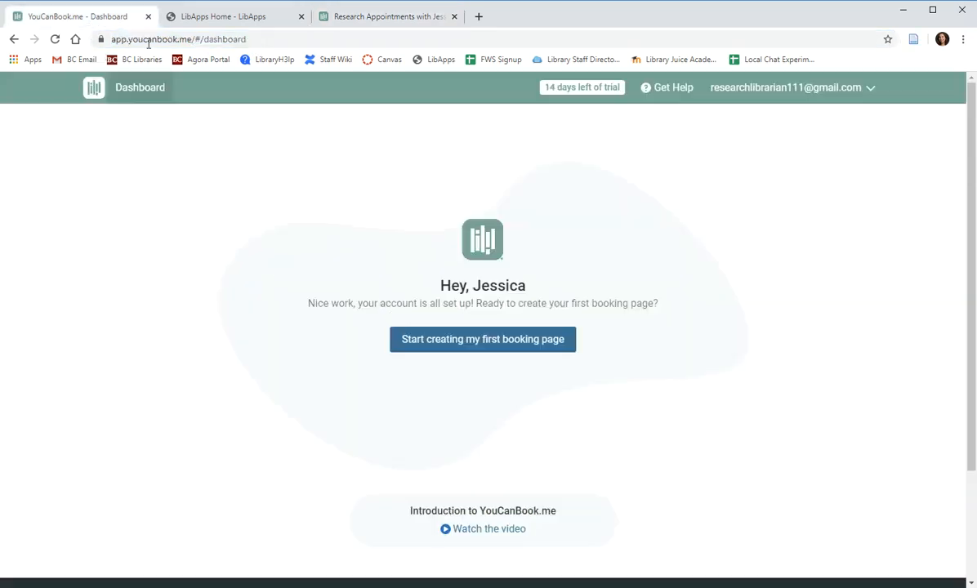
Start a new booking page and title it 'Research Appointments'.
click(490, 344)
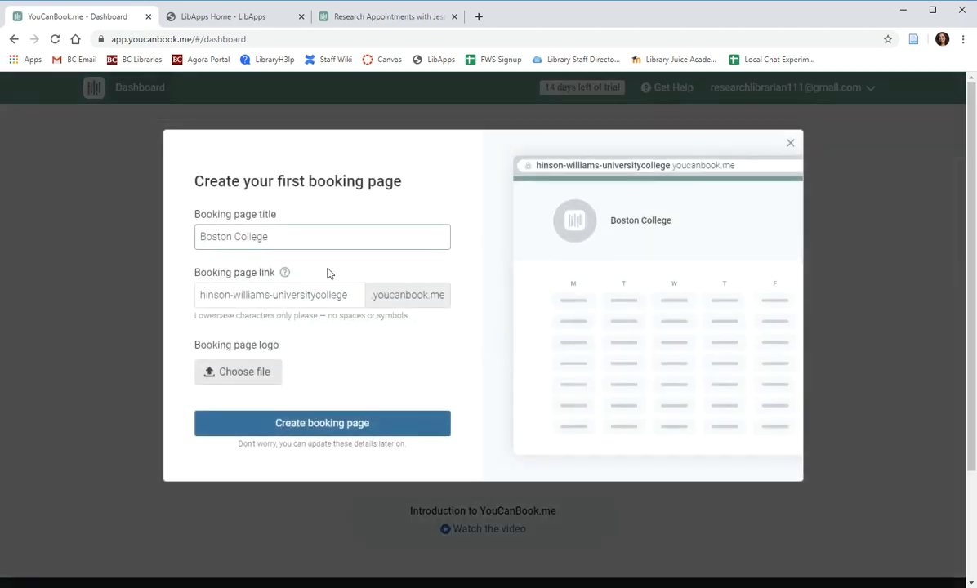
drag(286, 243, 166, 241)
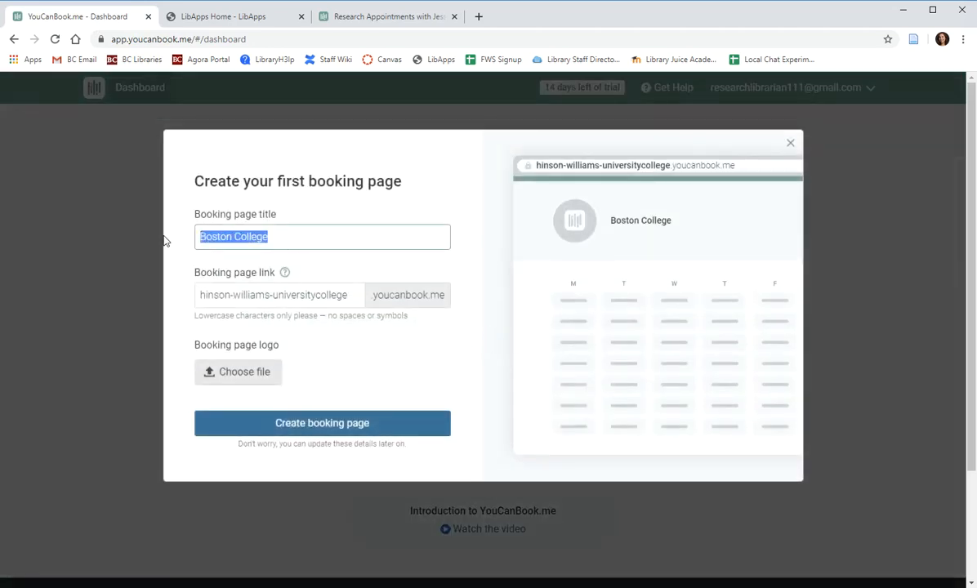
key(BackSpace)
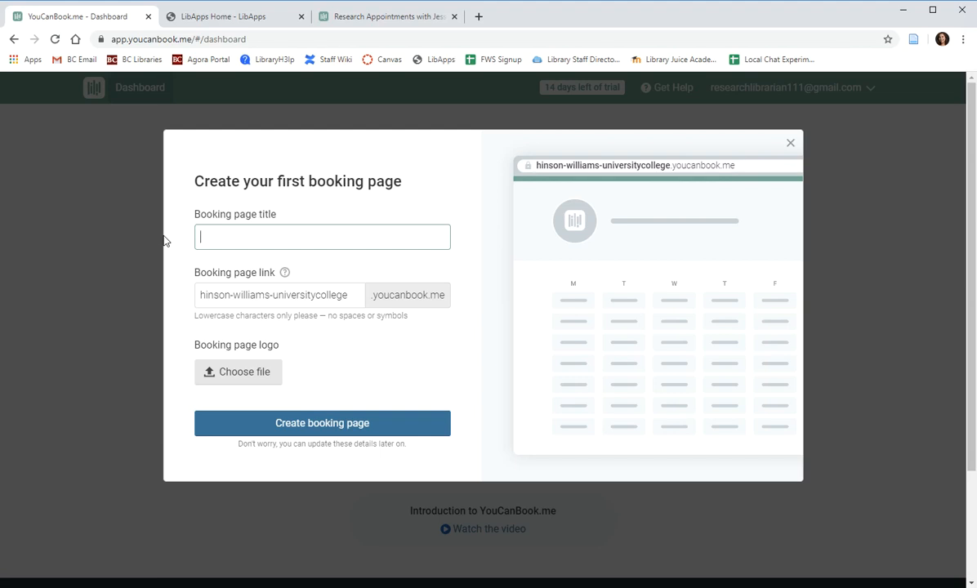
text(Research Appointments)
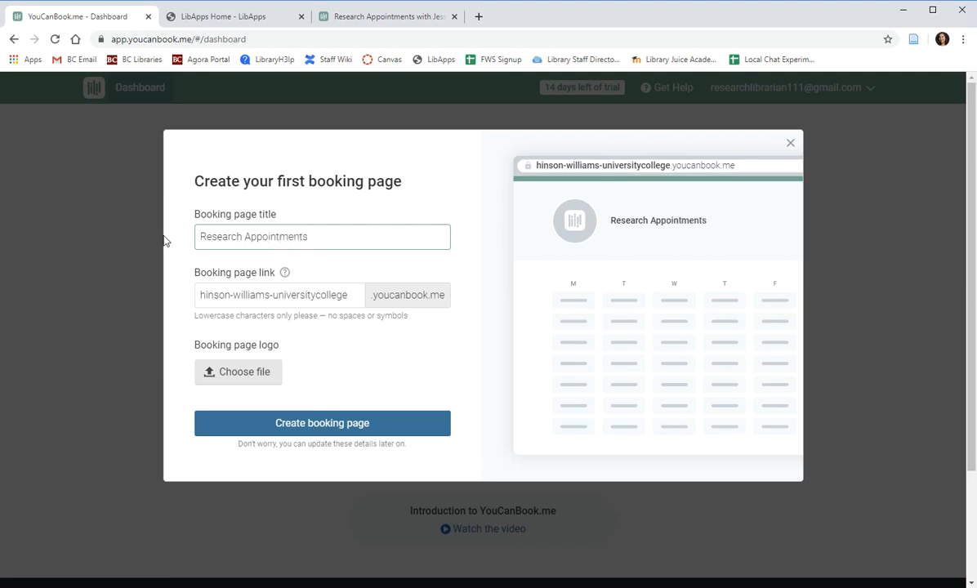
Replace the suggested link with the existing page's personal subdomain and create the booking page.
drag(347, 295, 146, 292)
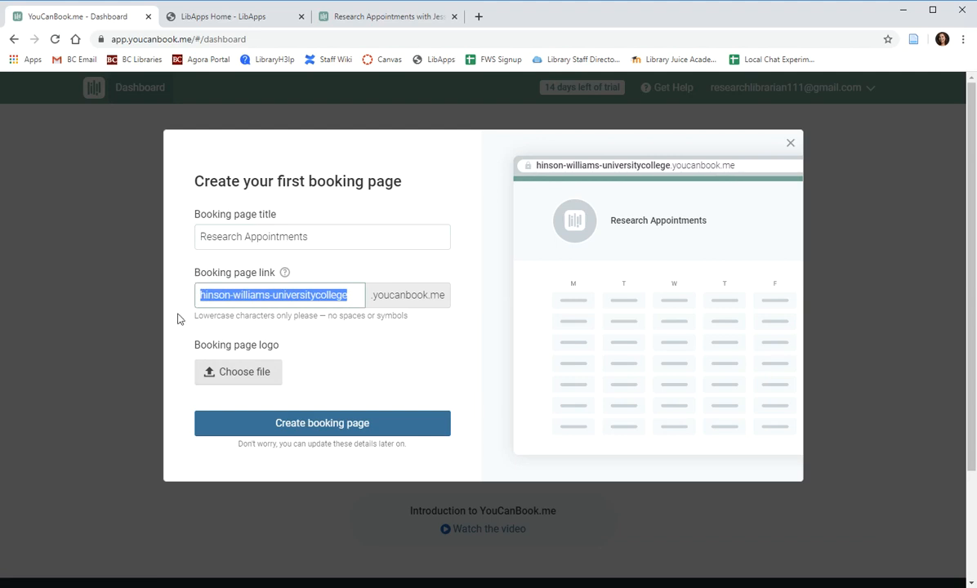
key(BackSpace)
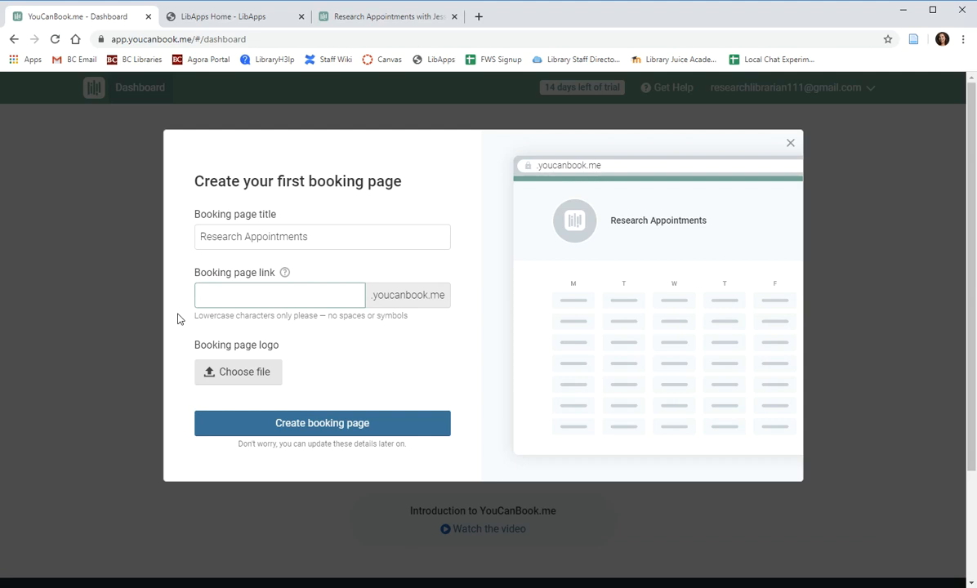
click(347, 16)
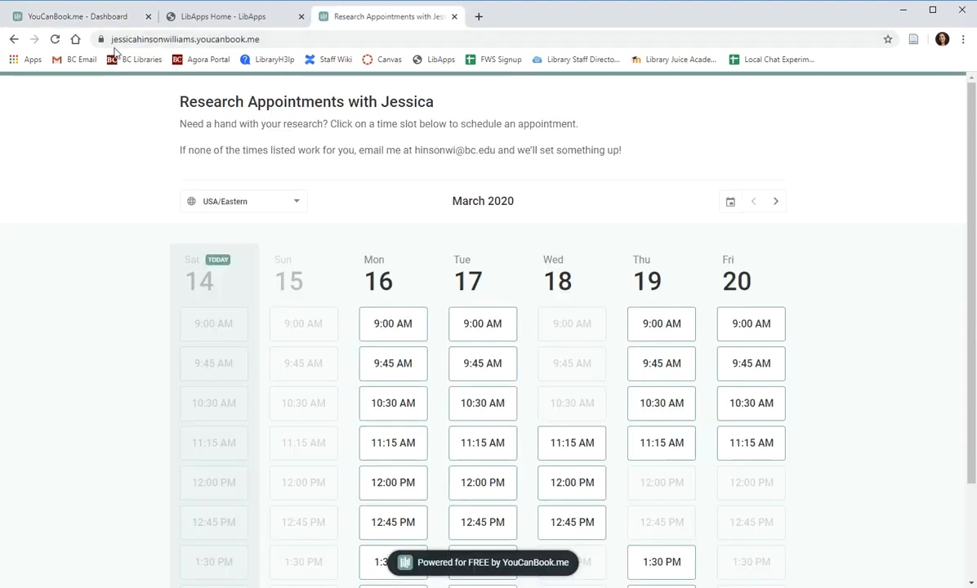
drag(113, 41, 192, 41)
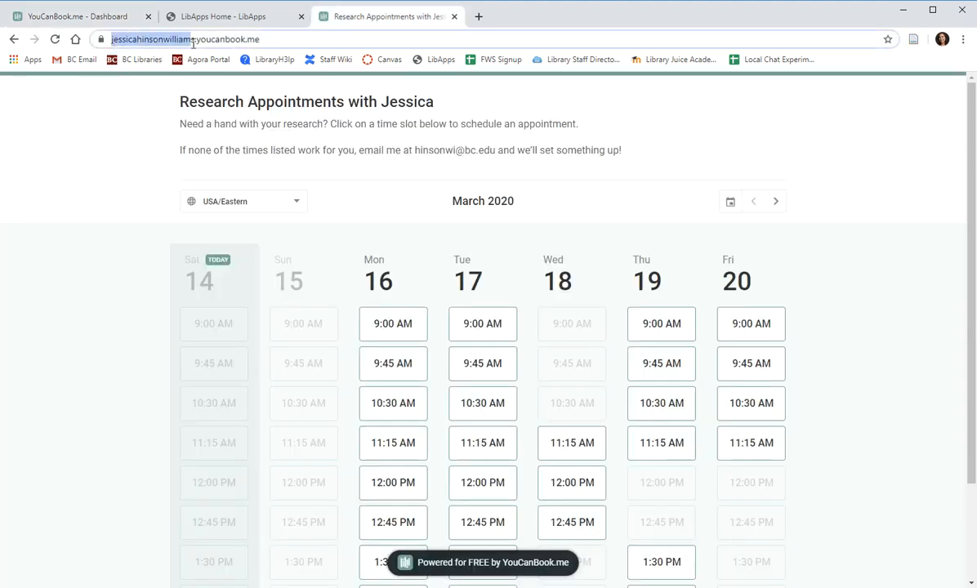
click(67, 16)
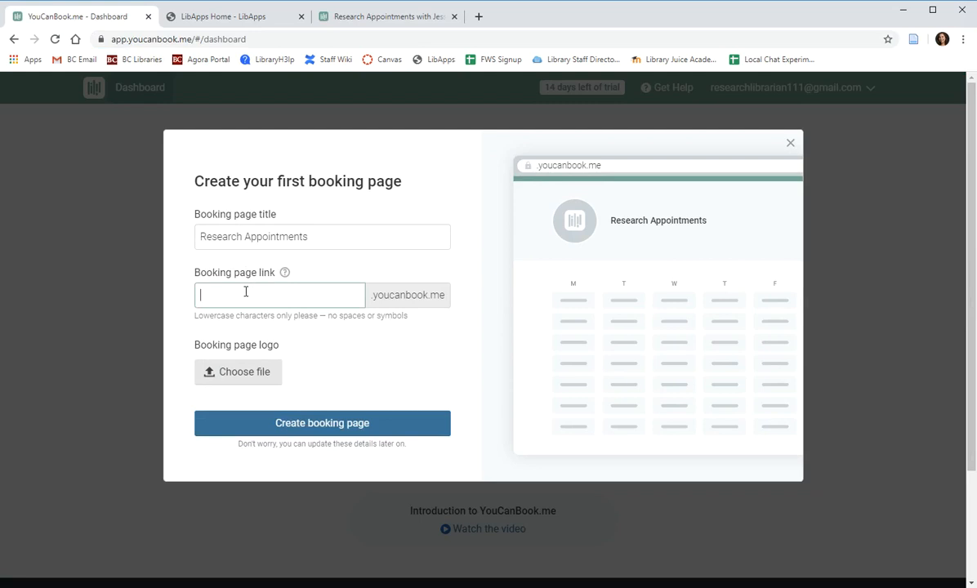
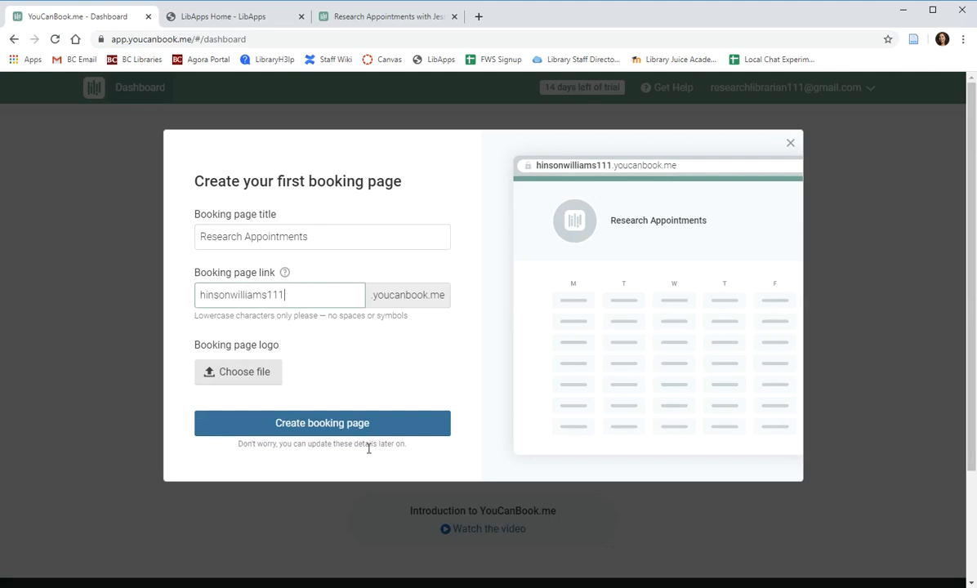
click(357, 423)
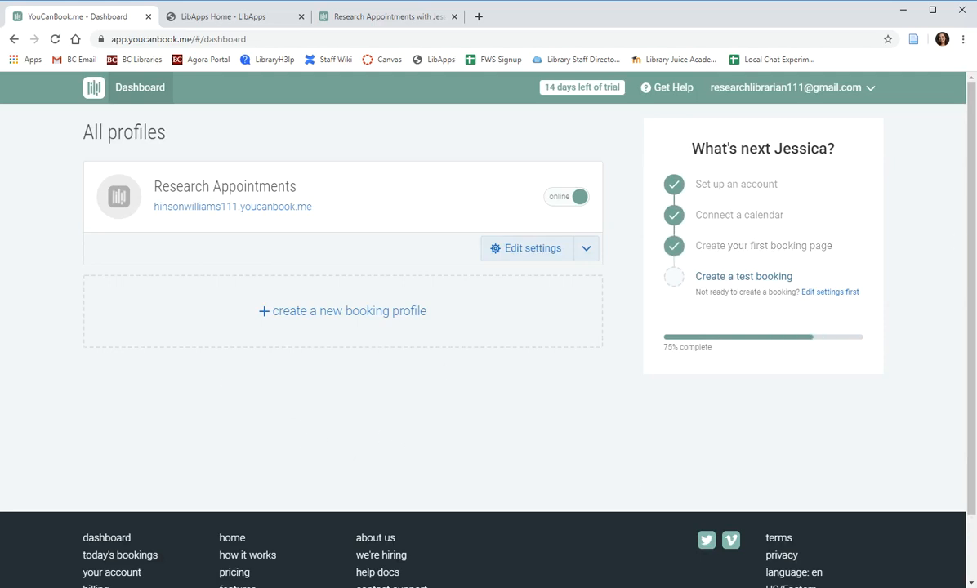
Open the Research Appointments profile settings, dismiss the tip, and show General settings.
click(547, 258)
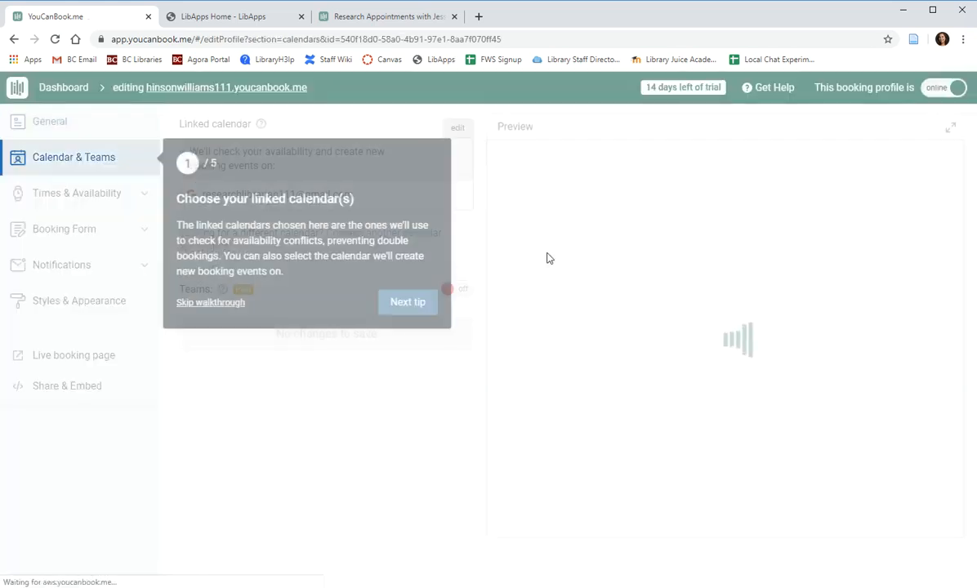
click(215, 305)
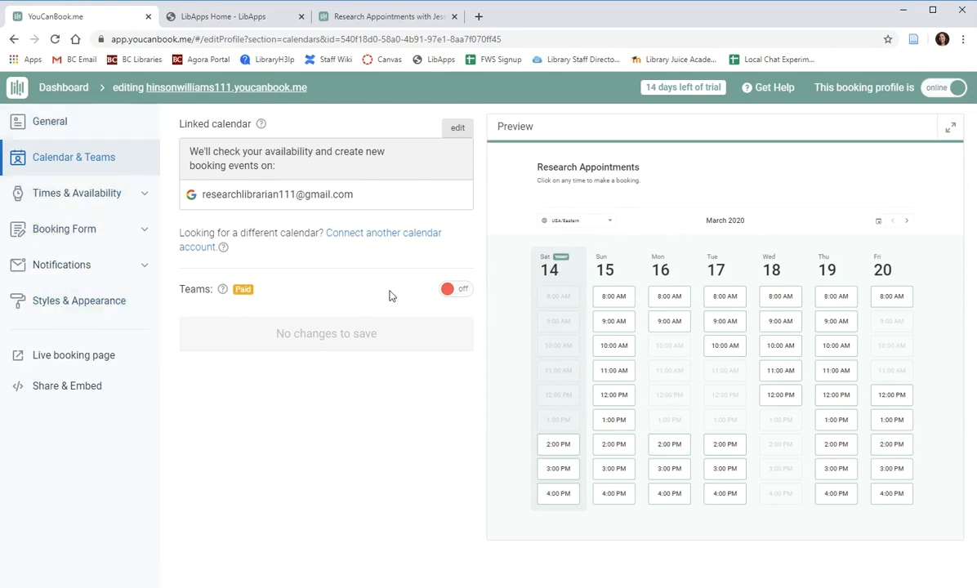
click(52, 126)
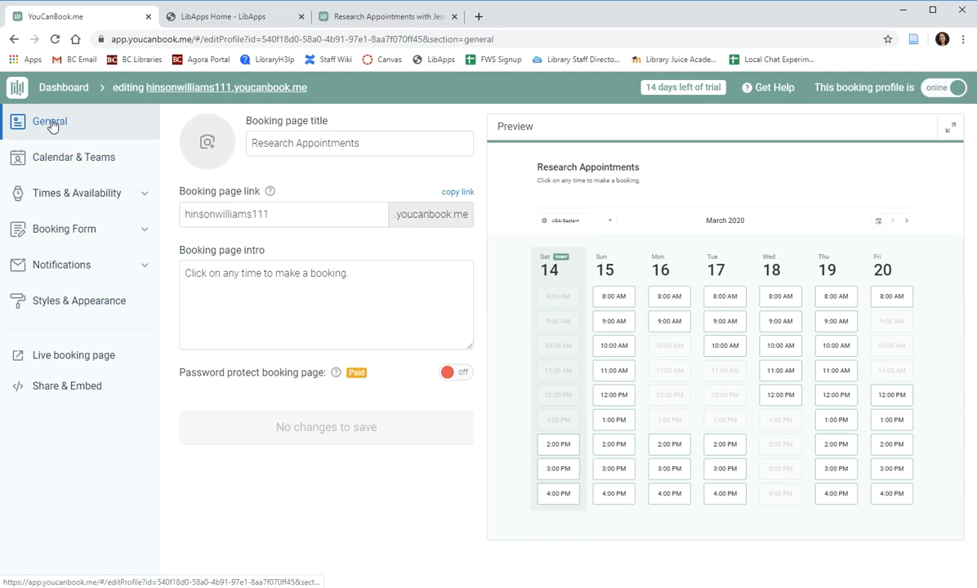
Replace the intro text with a note to e-mail the librarian for another appointment time.
drag(373, 147, 253, 147)
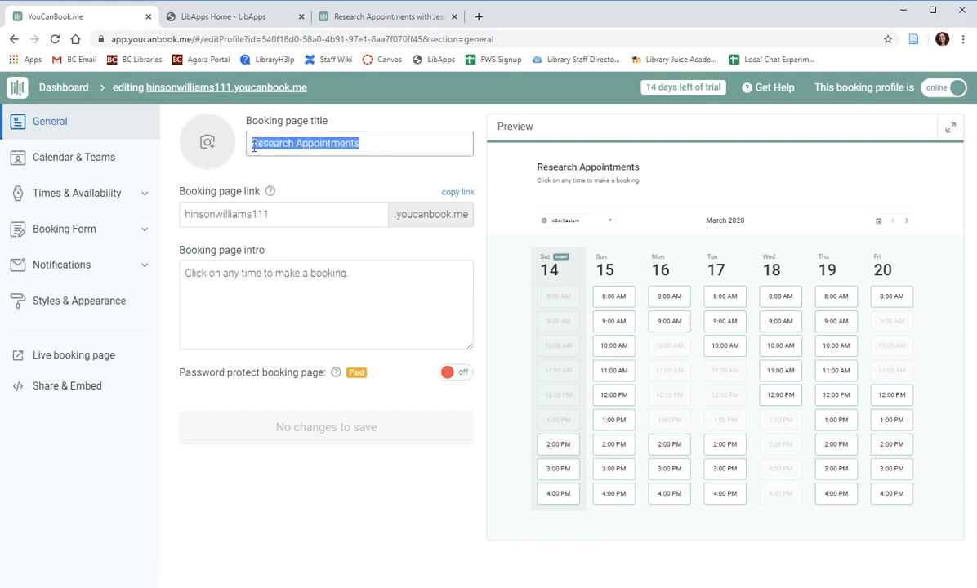
drag(276, 214, 166, 211)
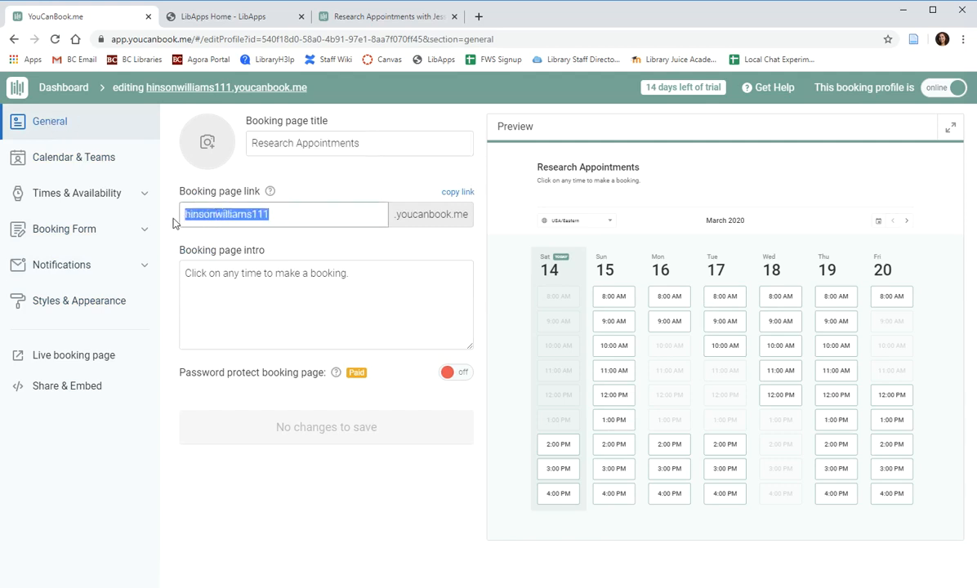
click(299, 245)
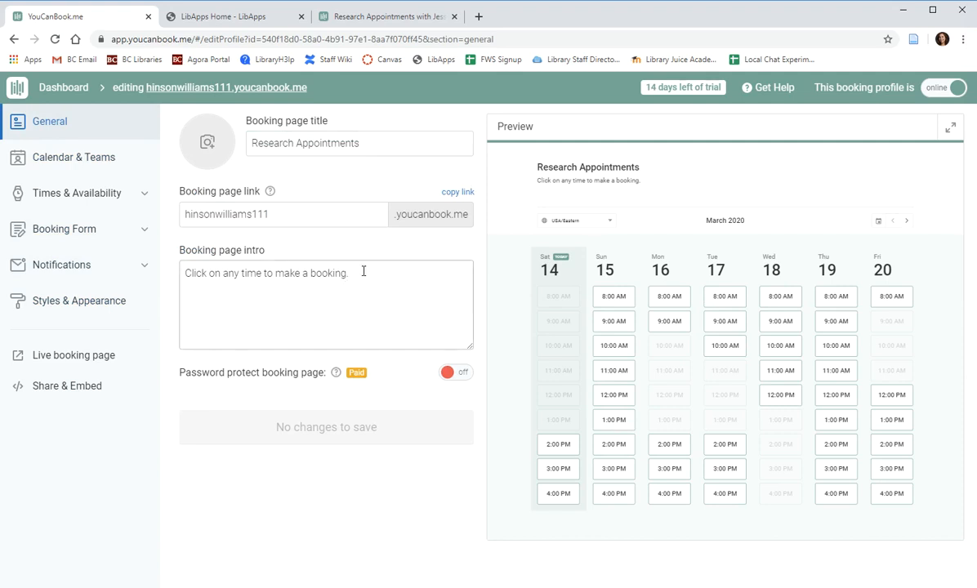
drag(364, 274, 182, 265)
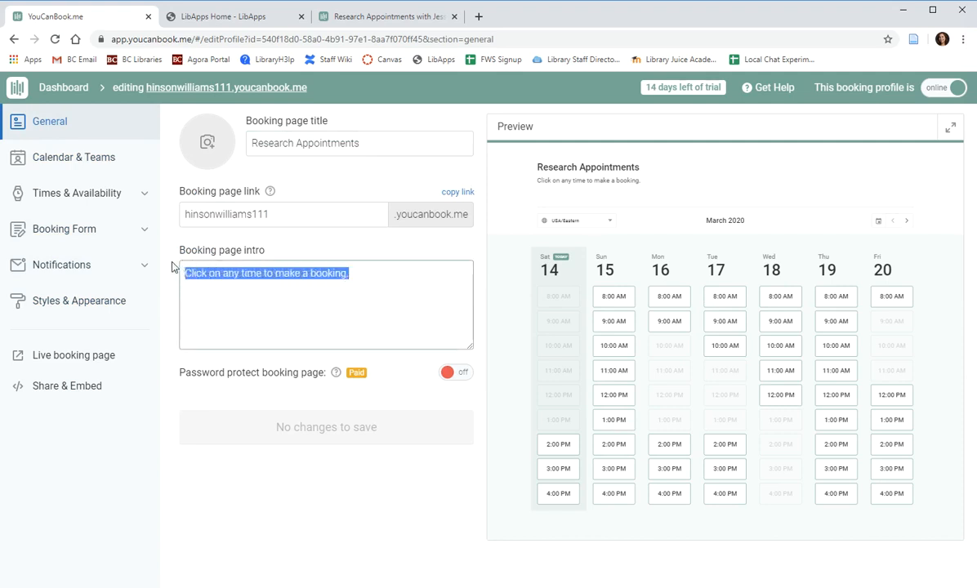
key(BackSpace)
text(Contact me at )
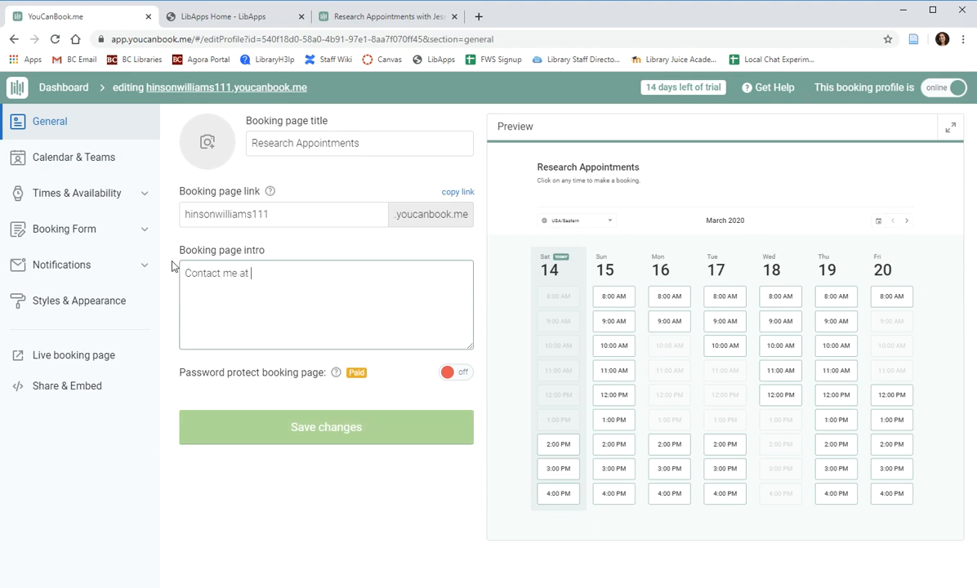
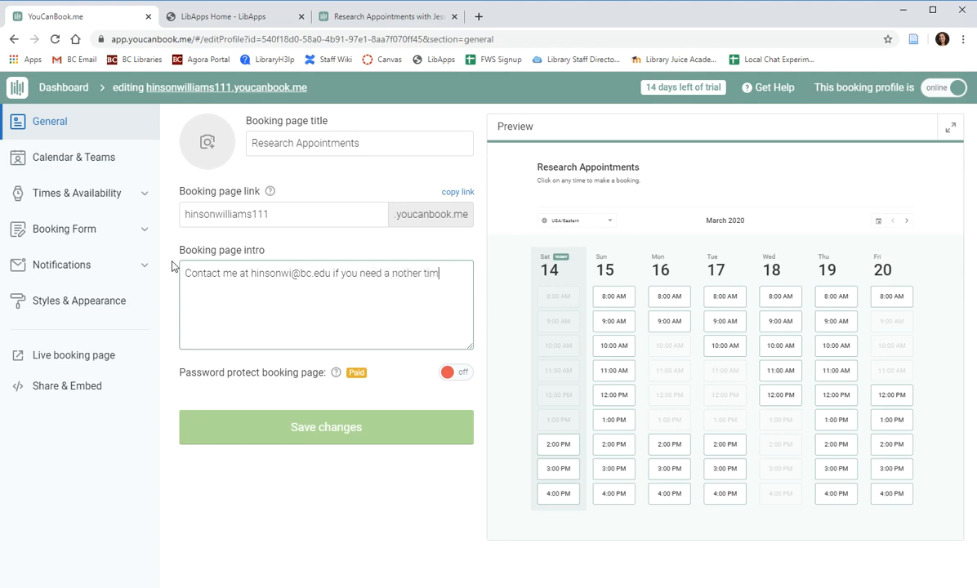
text(nother appointment time)
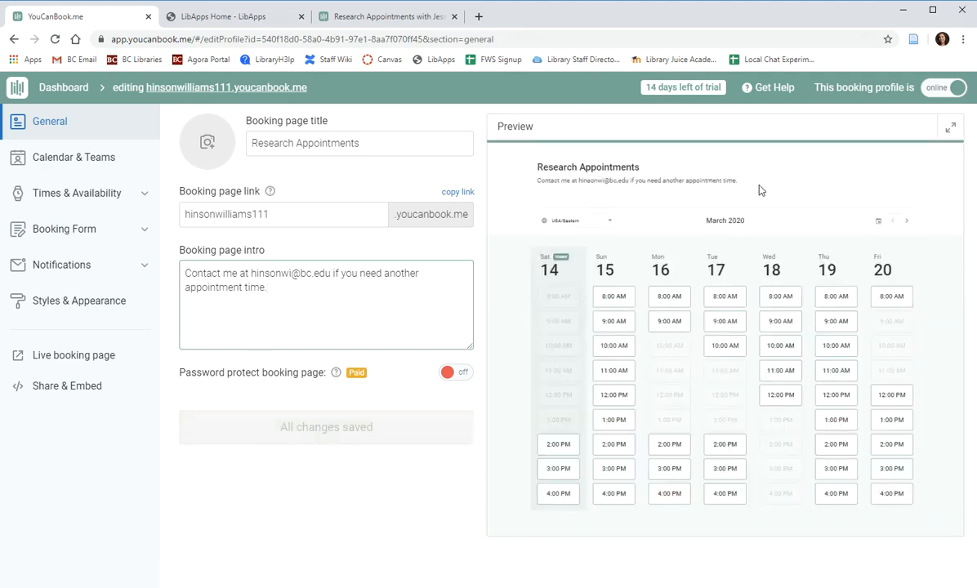
click(61, 161)
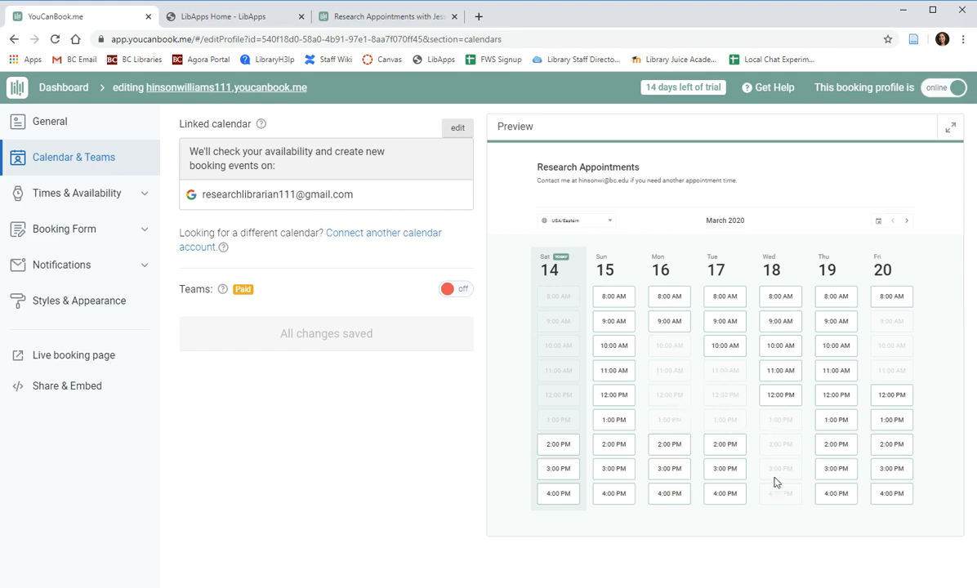
Uncheck Sunday and Saturday in the working hours, leaving Monday–Friday available.
click(70, 199)
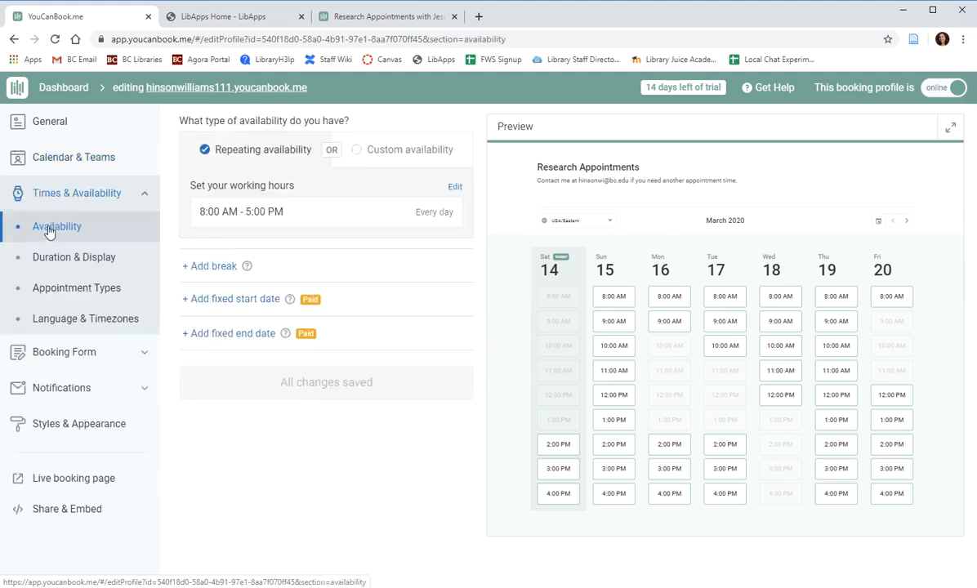
click(452, 188)
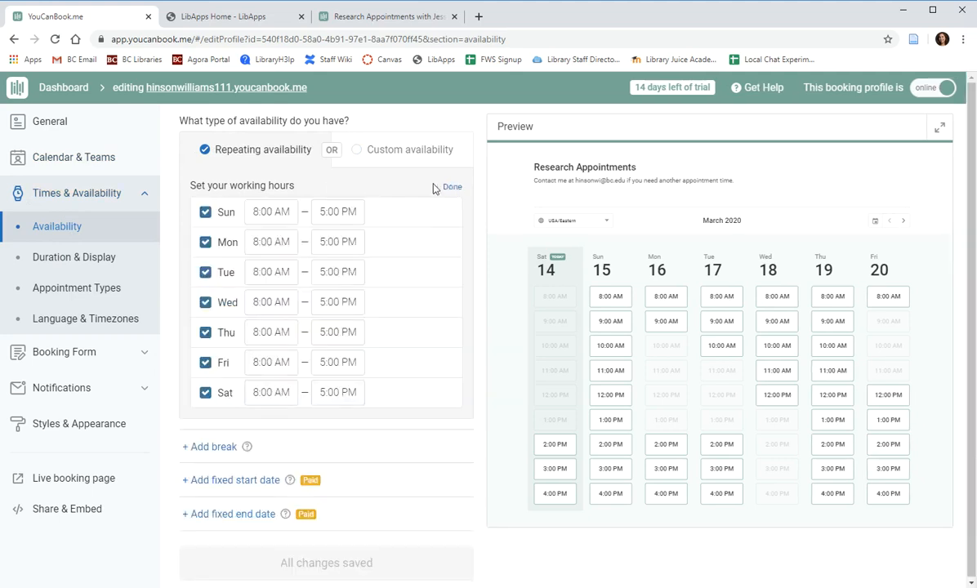
click(205, 213)
click(207, 395)
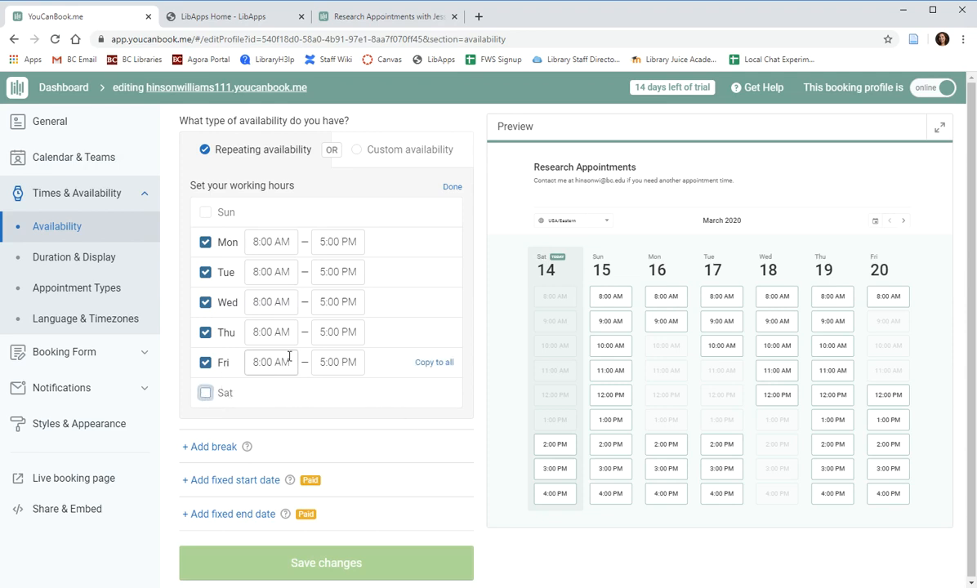
click(259, 244)
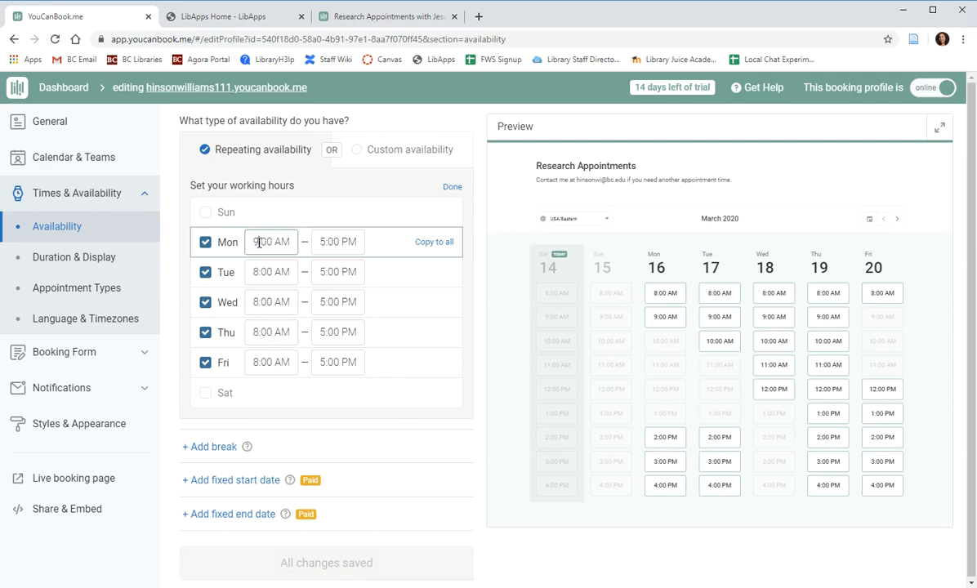
Copy Monday's 9:00 AM–4:00 PM to all days, then end Mon, Tue, Thu, Fri at 5:00 PM.
click(322, 244)
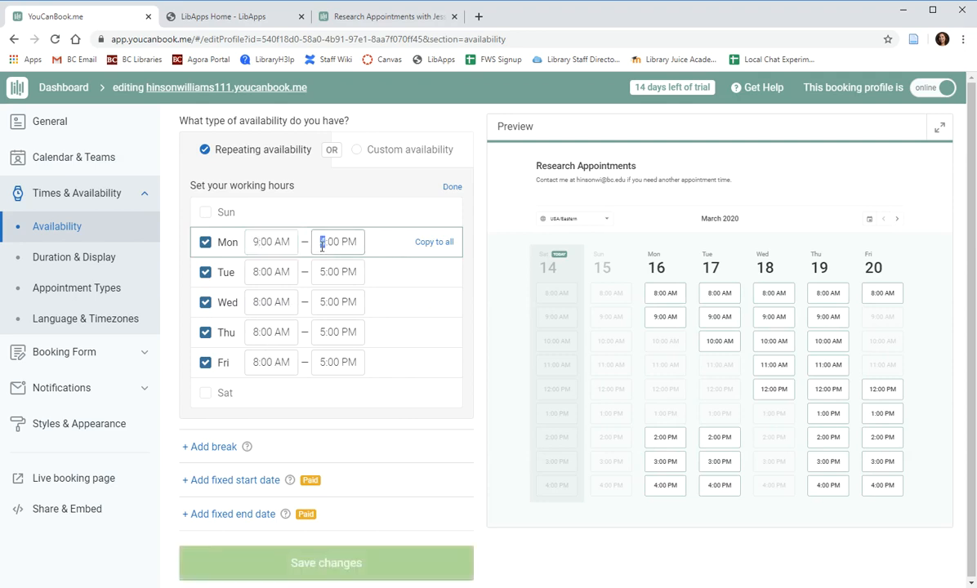
click(434, 243)
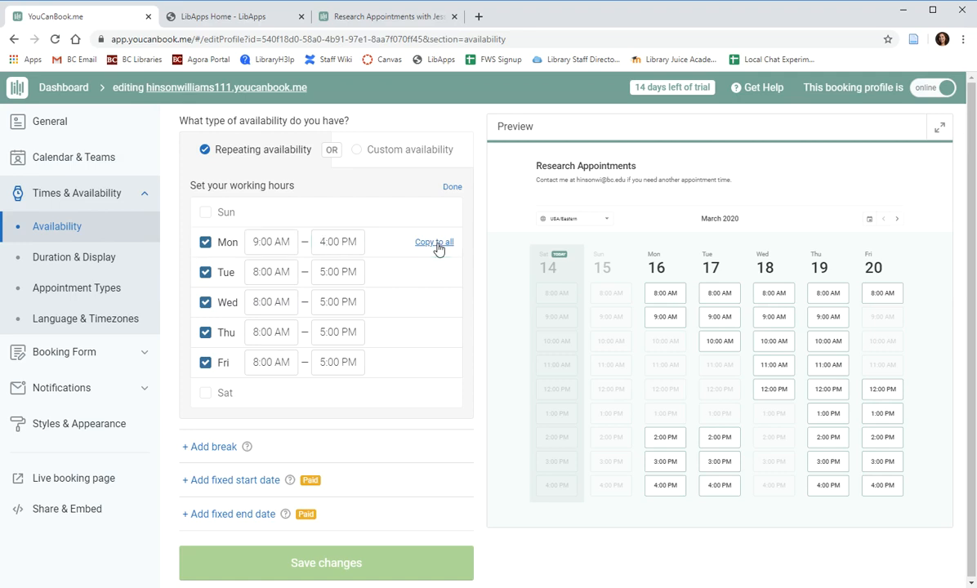
click(322, 273)
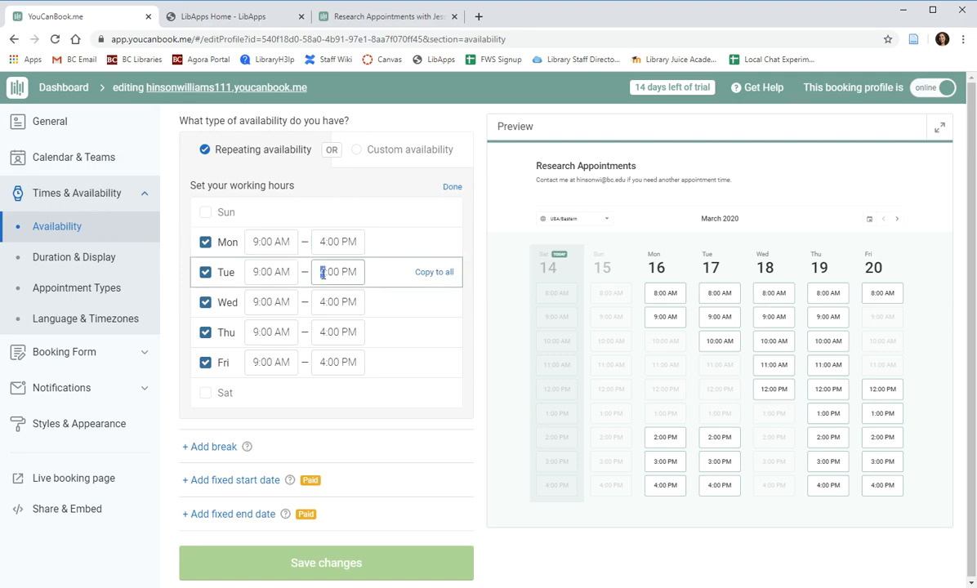
click(323, 332)
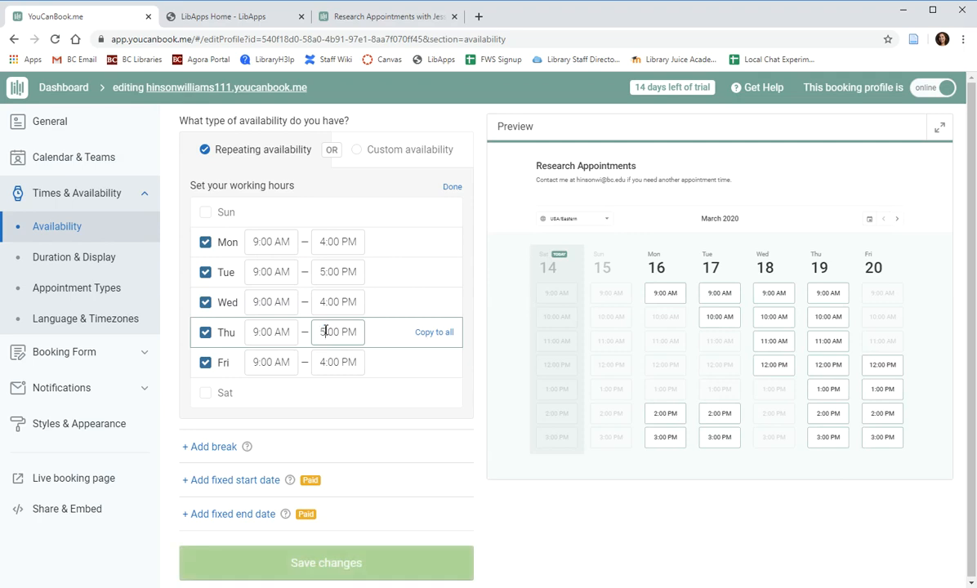
click(322, 363)
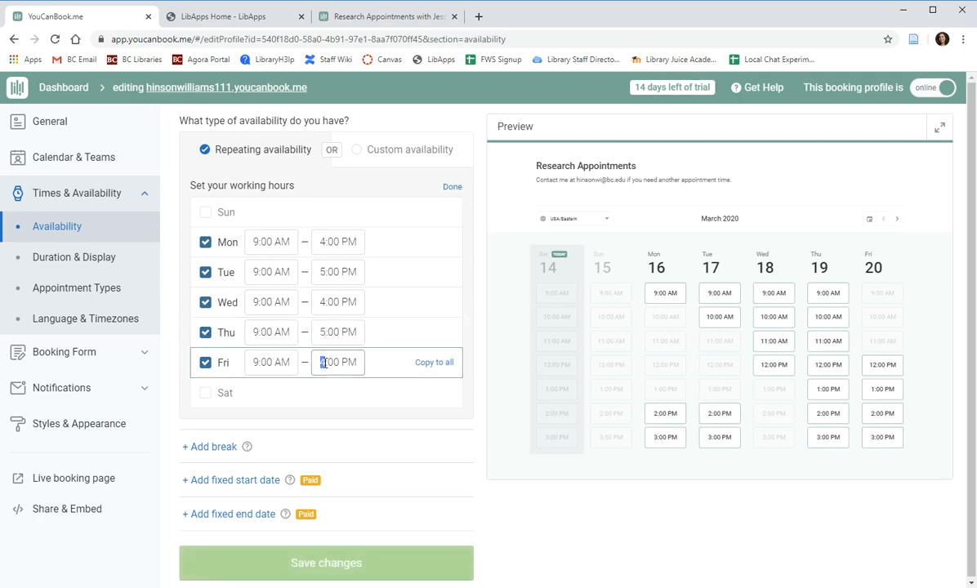
click(322, 241)
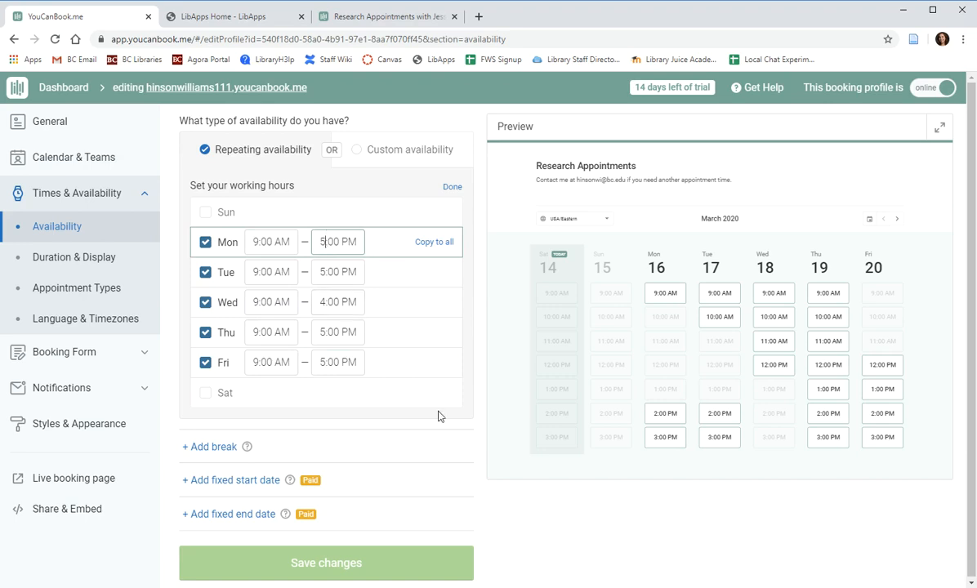
click(194, 447)
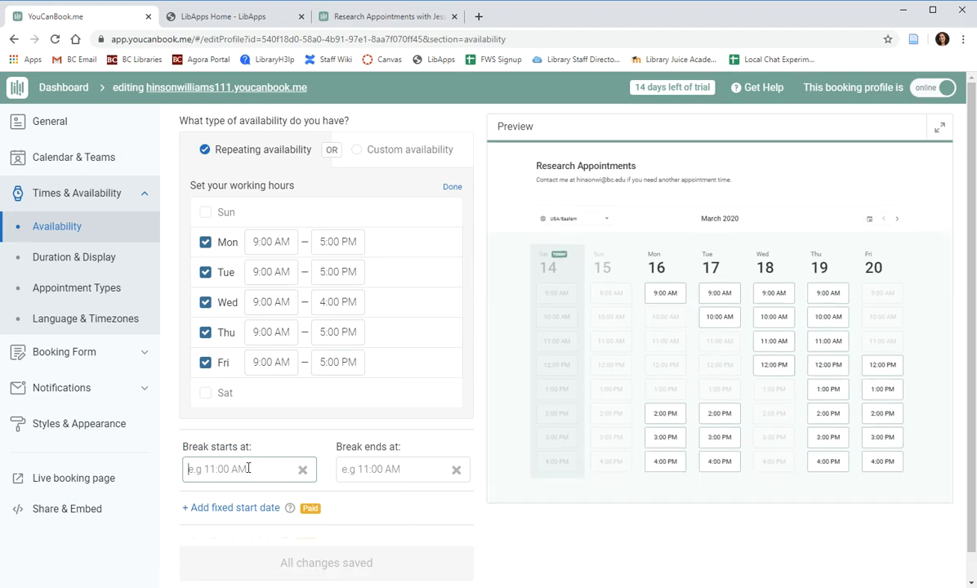
Add a 12:00 PM–1:00 PM break to the working hours and save it.
text(12:00PM)
click(402, 471)
text(1)
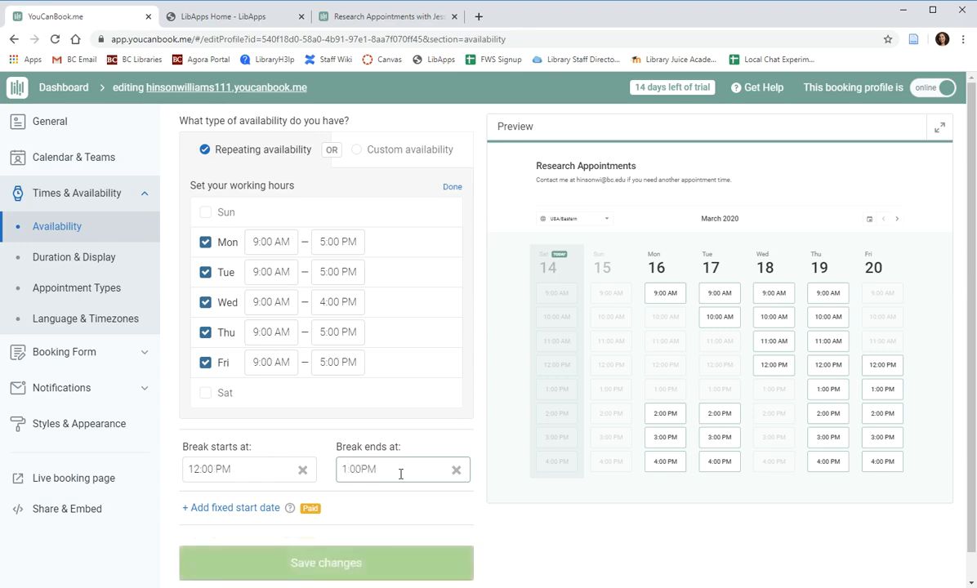
click(326, 452)
double_click(386, 471)
click(417, 504)
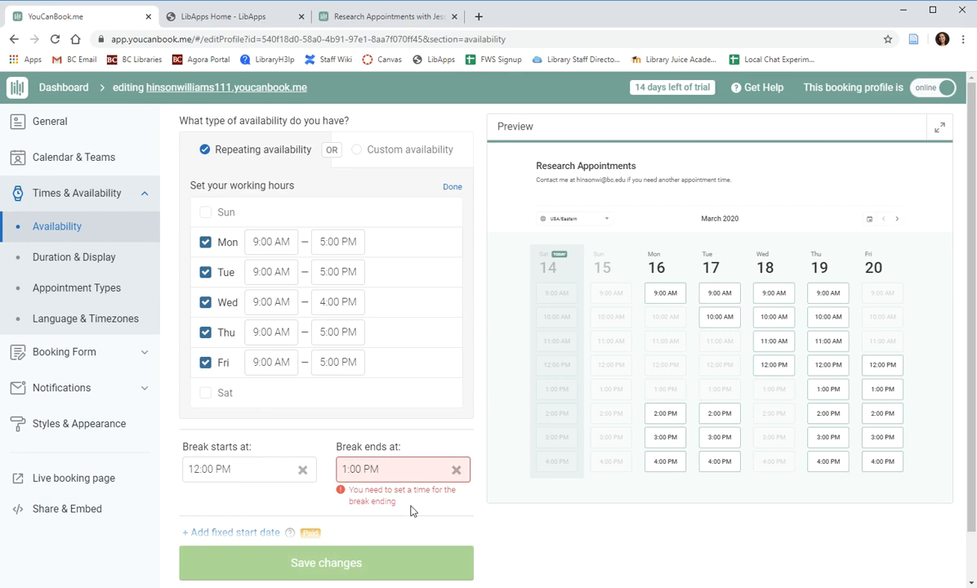
click(383, 572)
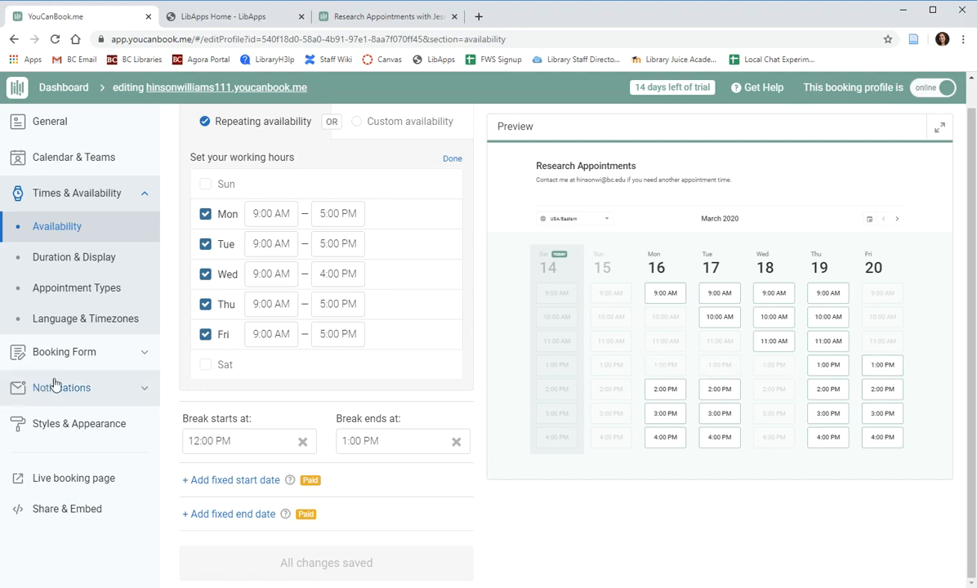
Set the Duration & Display grid increment to 30 minutes.
click(73, 258)
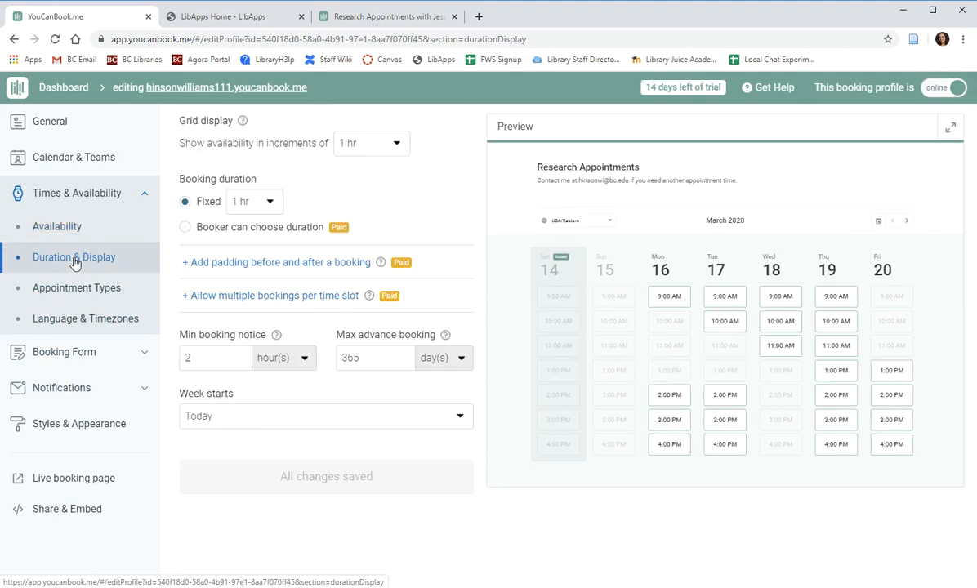
click(372, 145)
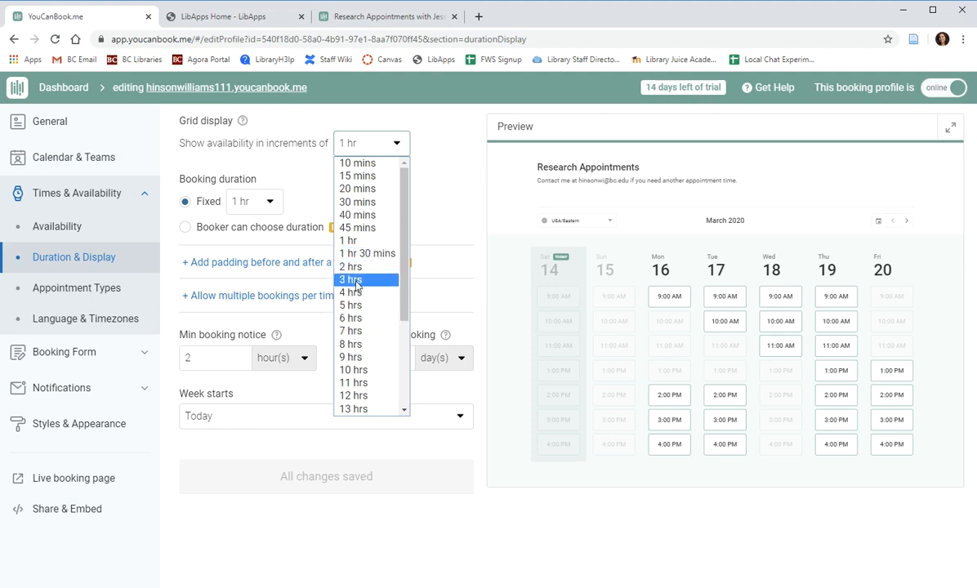
scroll(357, 281, down, 4)
scroll(389, 343, up, 1)
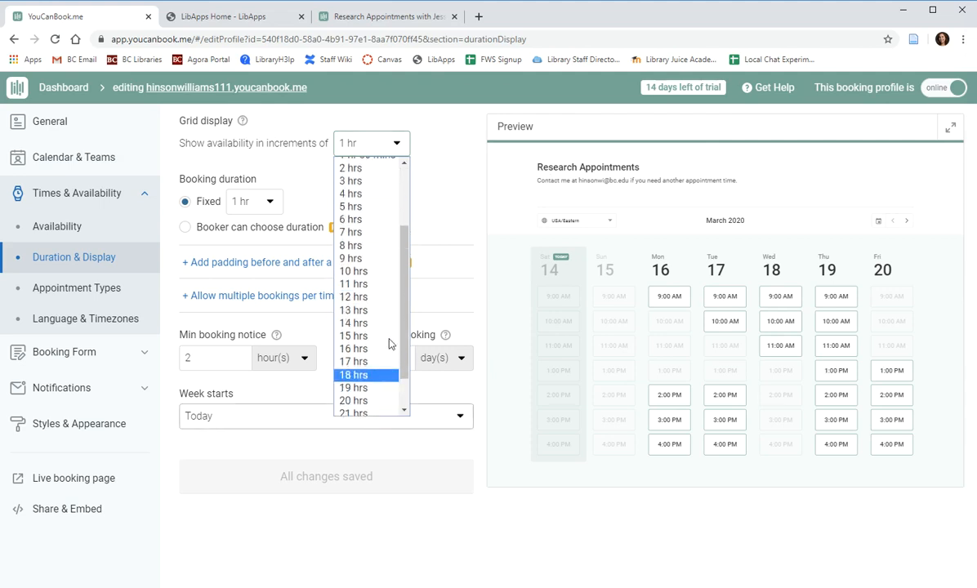
scroll(384, 327, up, 3)
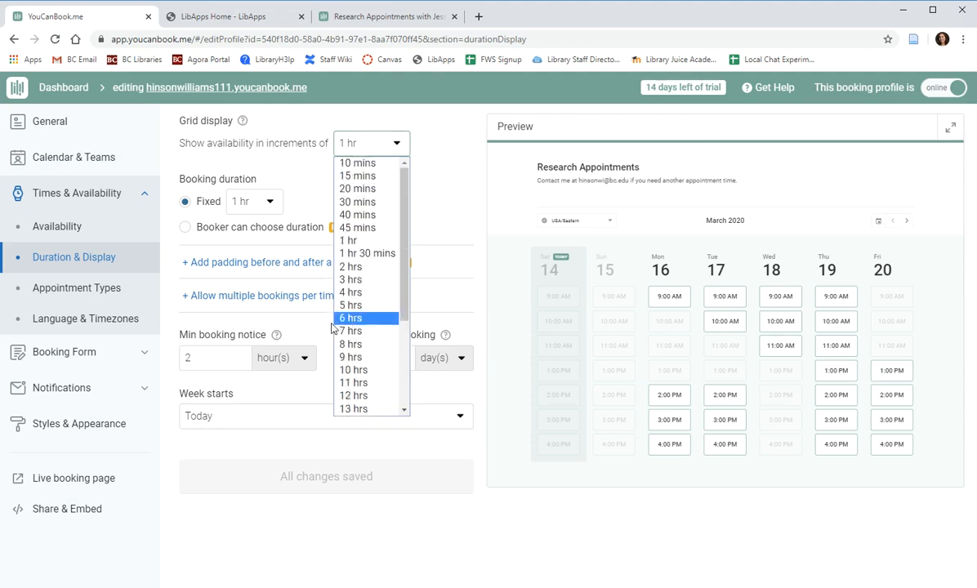
click(365, 210)
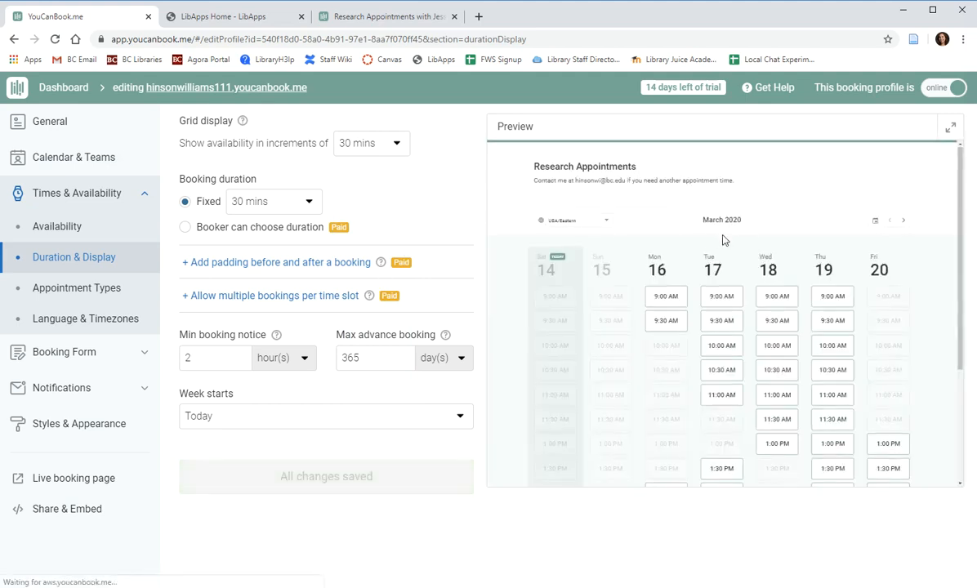
scroll(730, 310, down, 2)
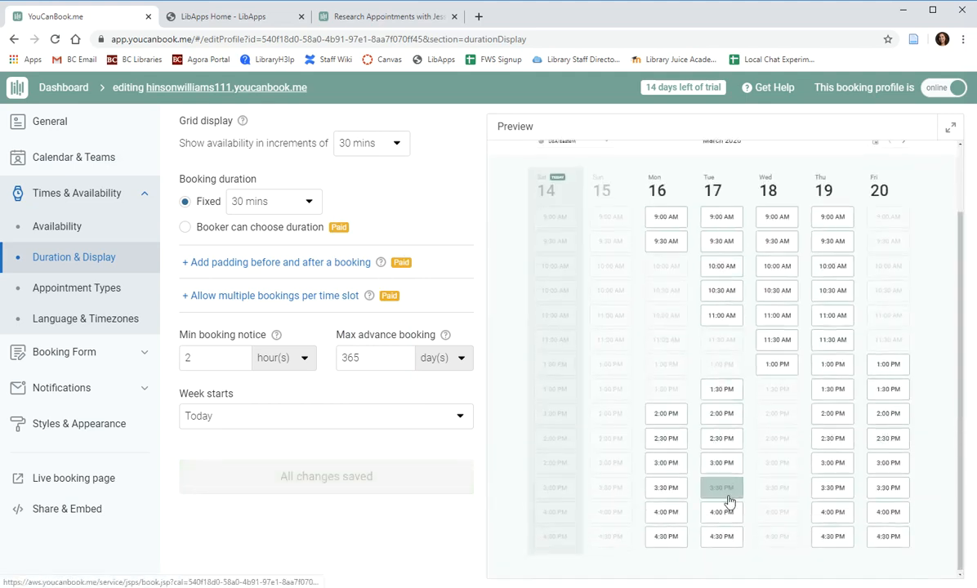
scroll(732, 412, up, 2)
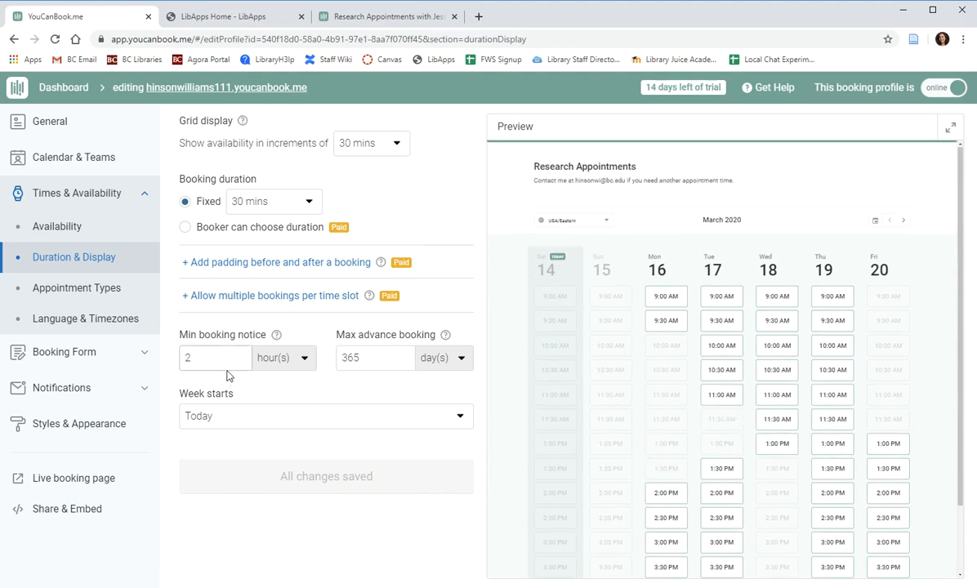
Set minimum booking notice to 24 hours and maximum advance booking to 14 days.
drag(216, 360, 176, 362)
text(4)
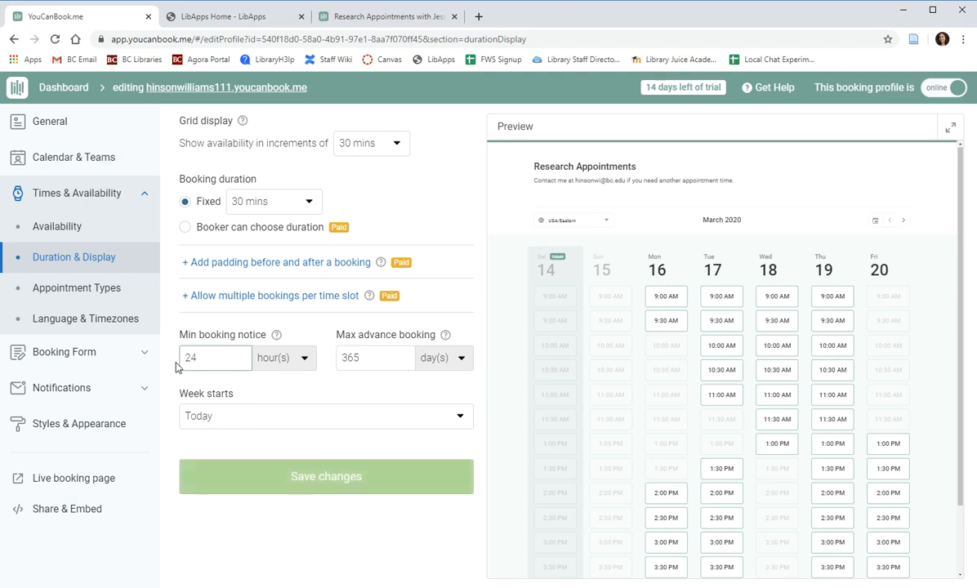
click(248, 393)
drag(204, 358, 162, 357)
click(229, 385)
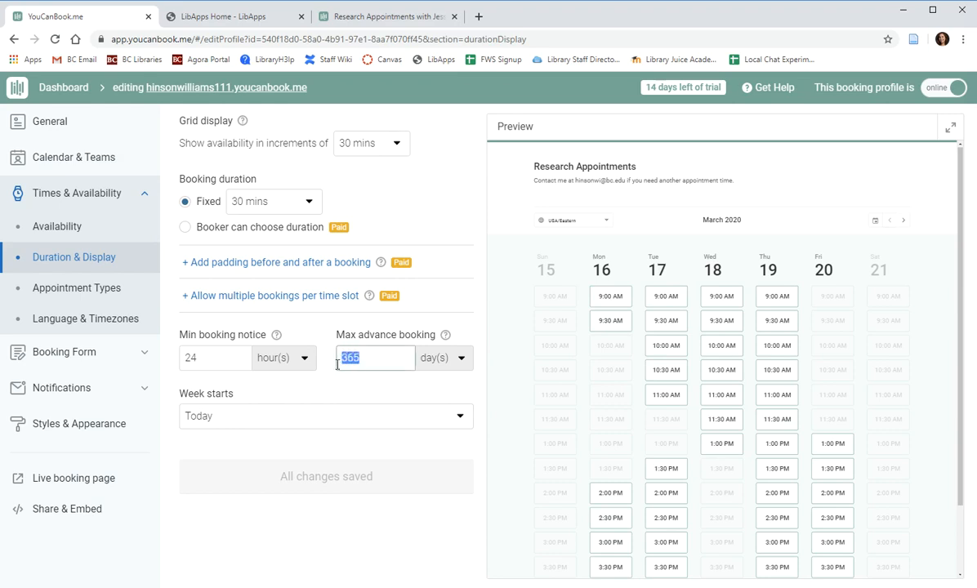
text(14)
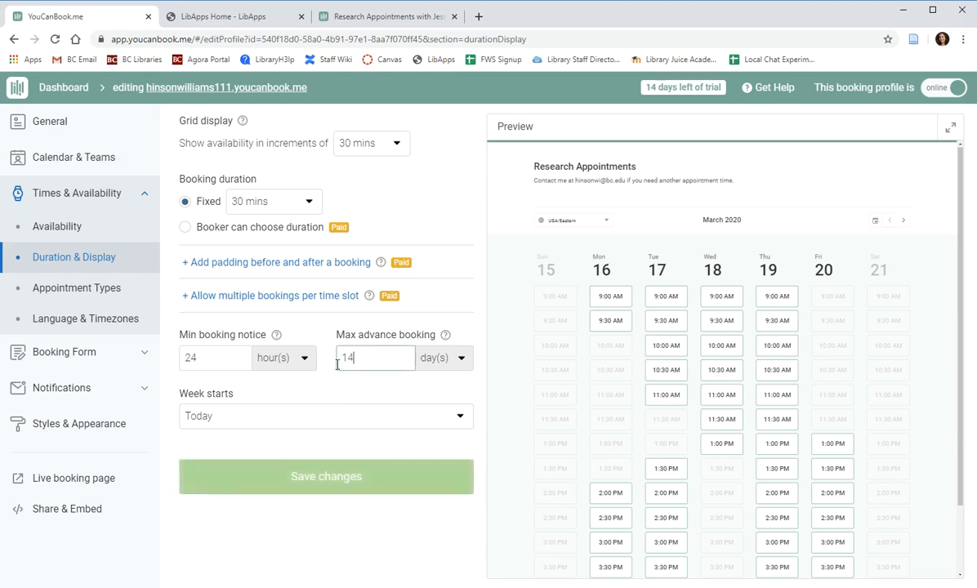
click(338, 395)
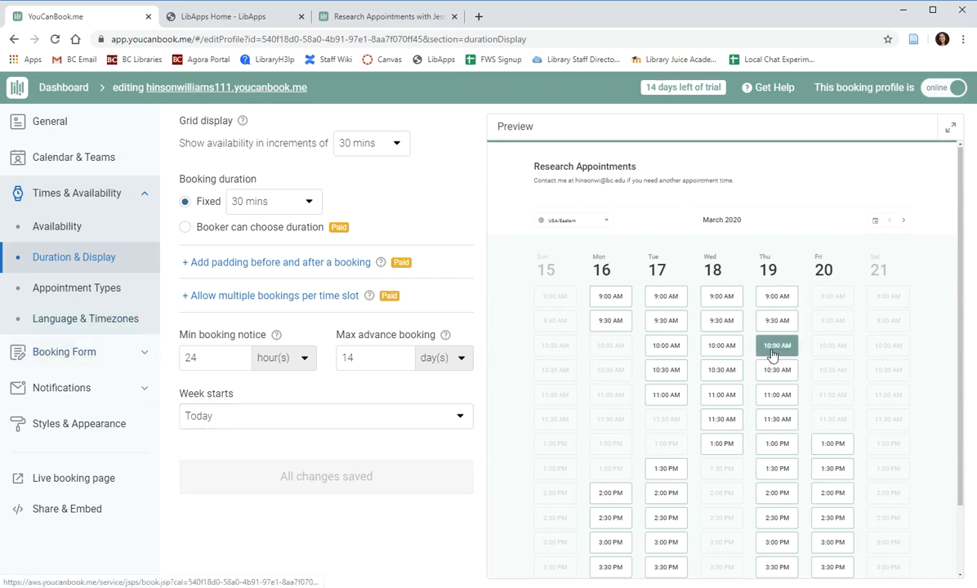
click(94, 293)
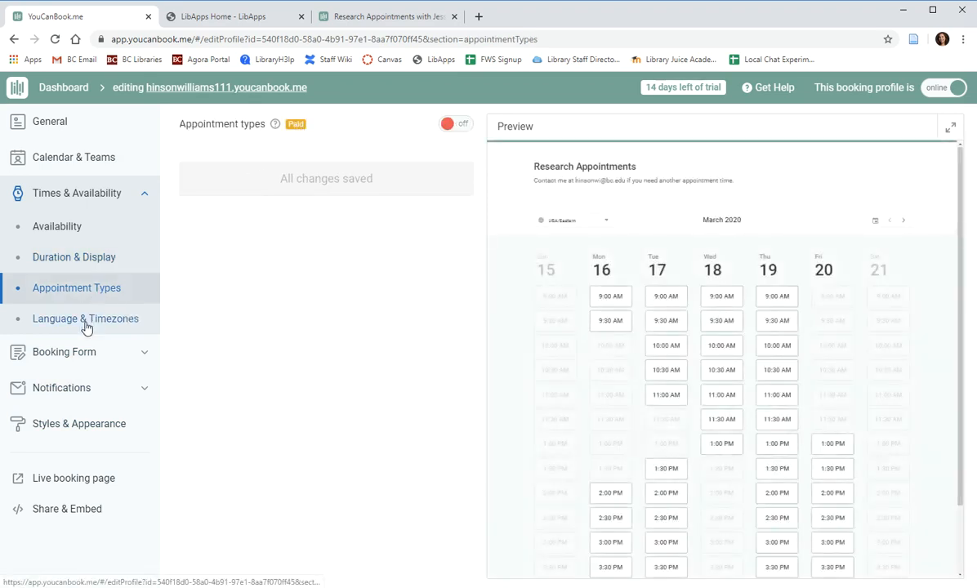
Review the Language & Timezones settings, then open the Booking Form questions list.
click(75, 322)
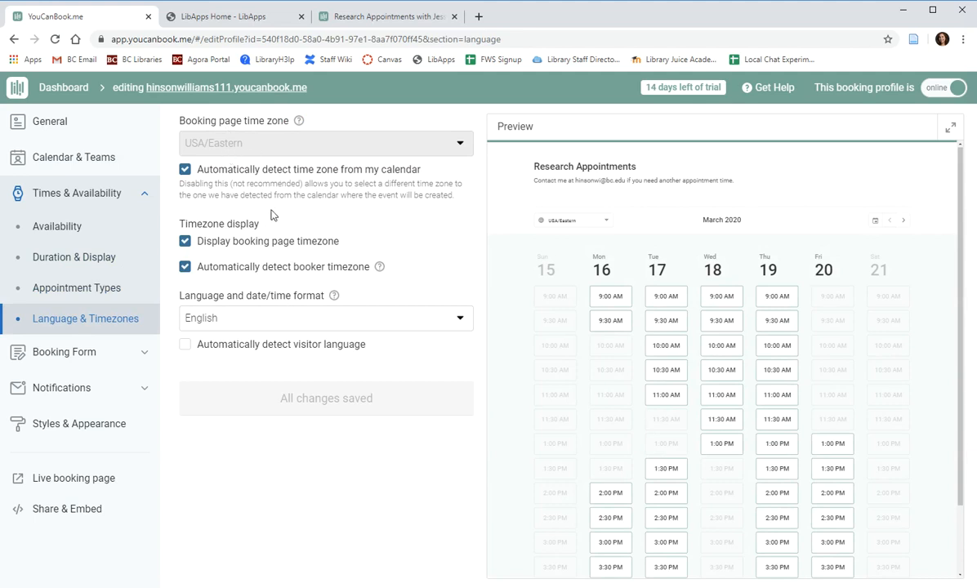
click(58, 364)
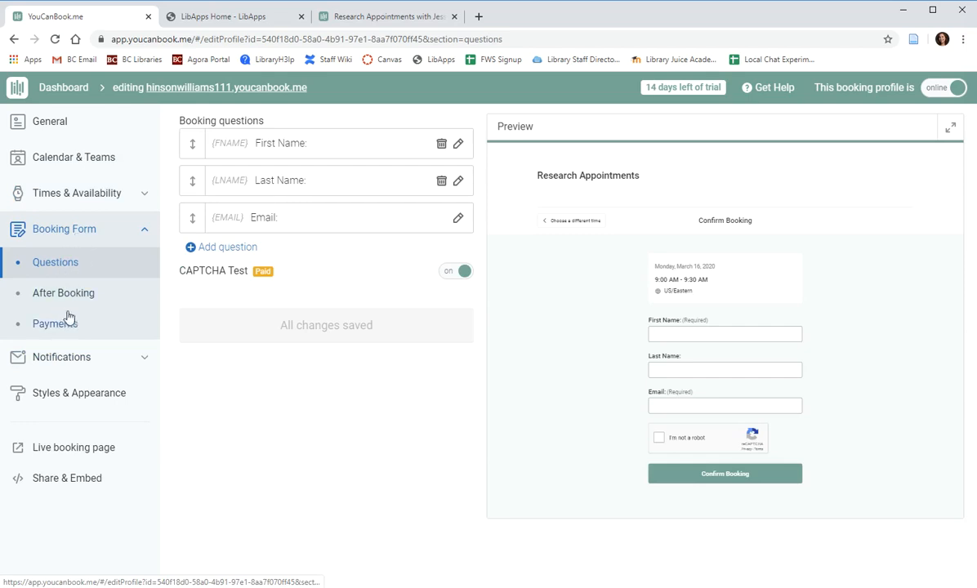
click(383, 18)
scroll(608, 330, down, 1)
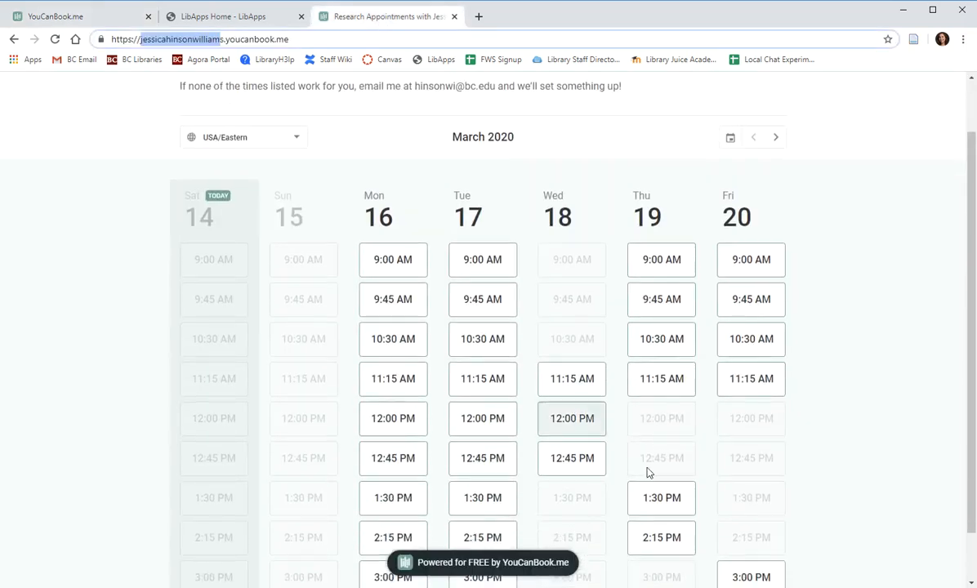
click(392, 262)
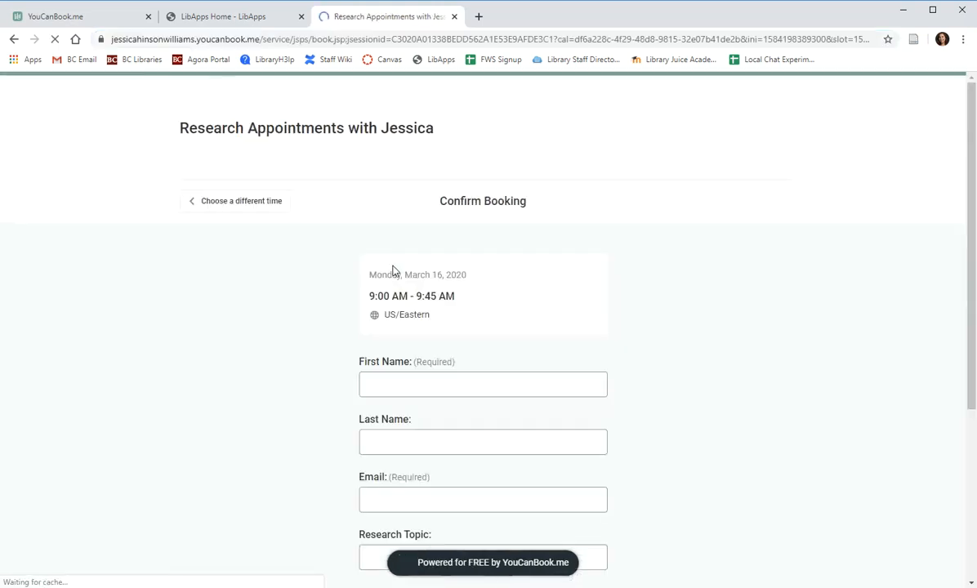
scroll(306, 326, down, 3)
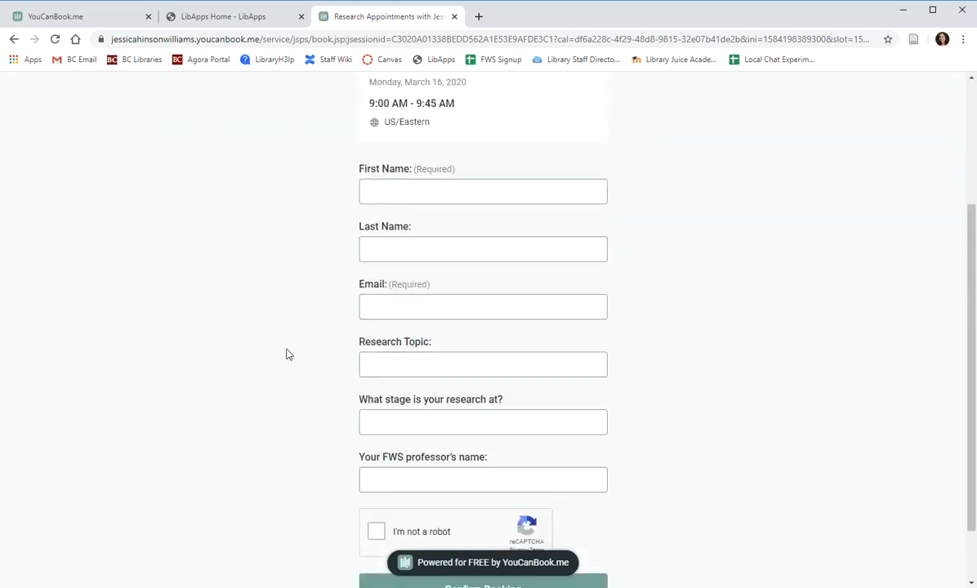
scroll(282, 357, down, 1)
scroll(277, 363, up, 2)
scroll(275, 364, down, 1)
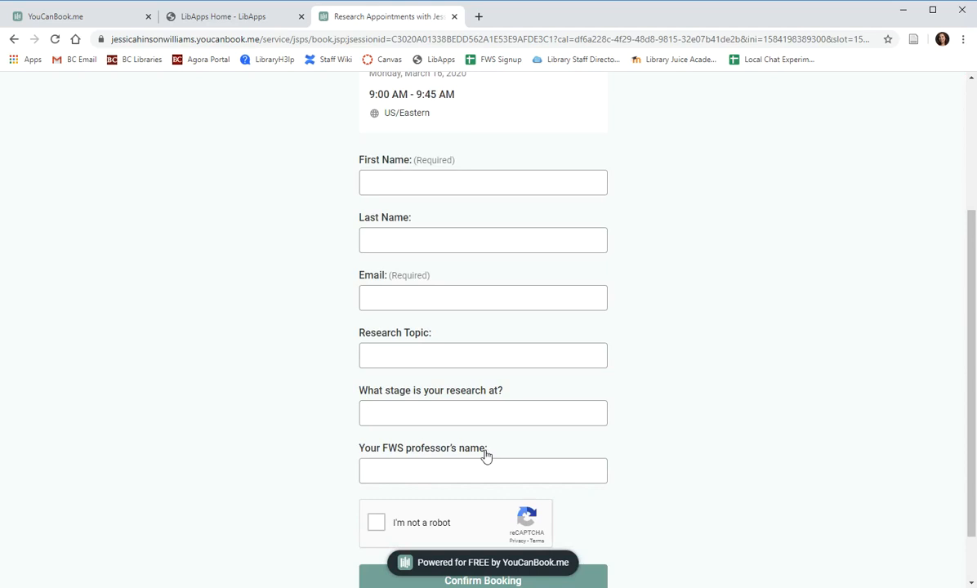
drag(486, 456, 358, 454)
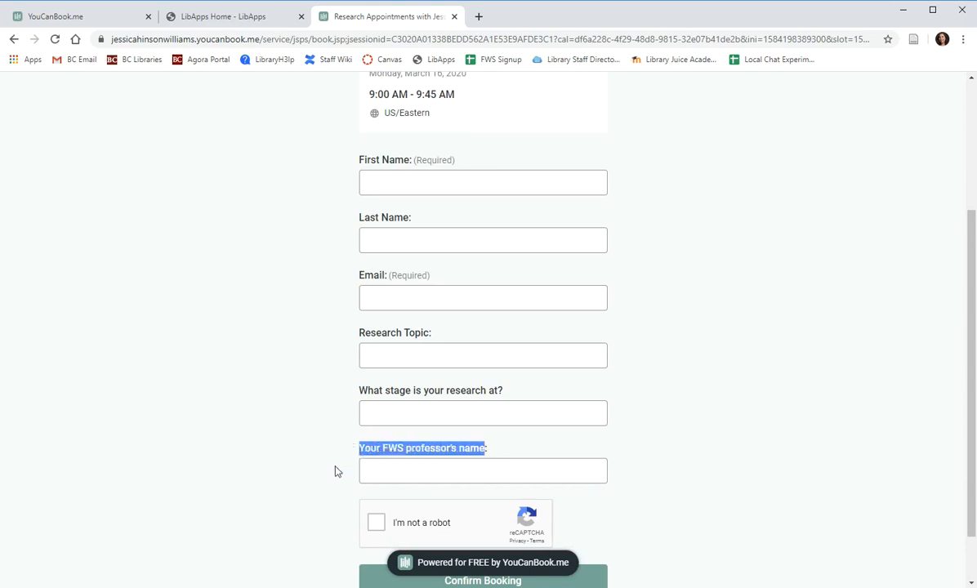
click(337, 471)
scroll(326, 459, up, 3)
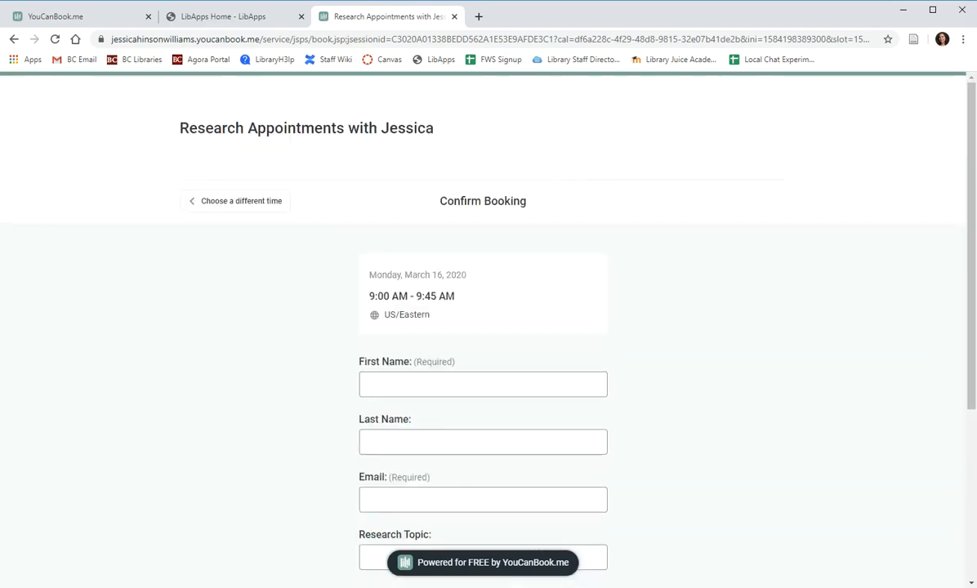
click(102, 22)
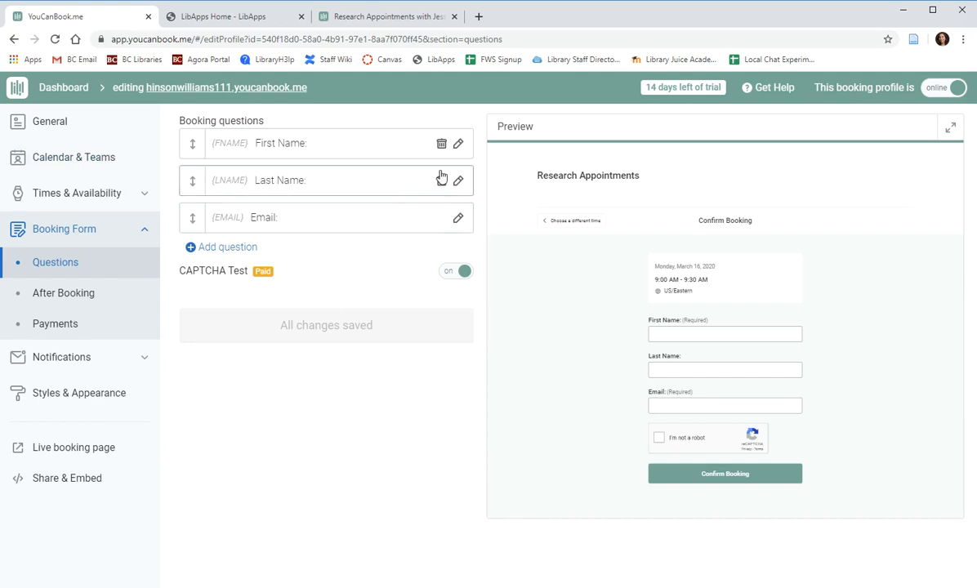
Add a required short-answer question labelled 'What is your major?', save it, and return to the list.
click(206, 247)
click(240, 165)
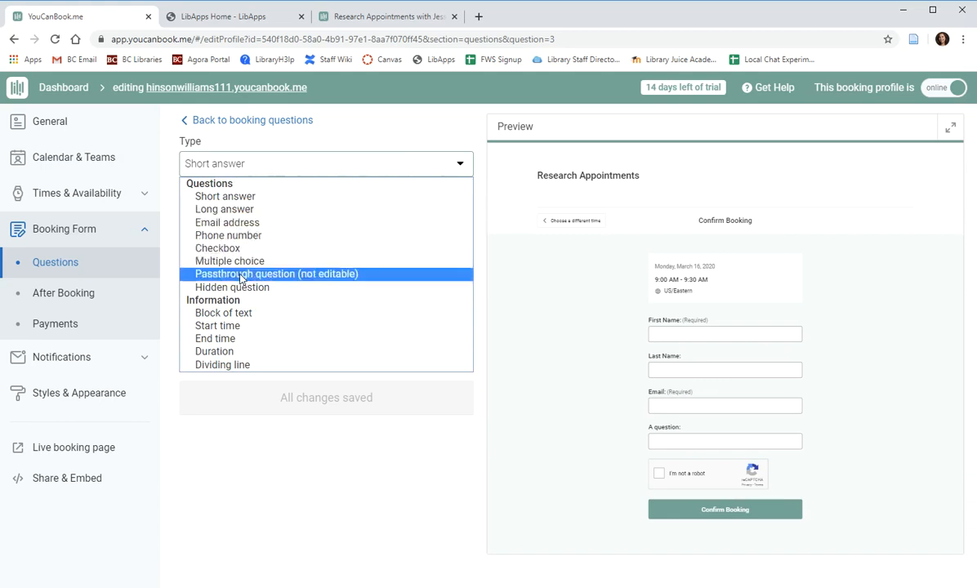
click(211, 196)
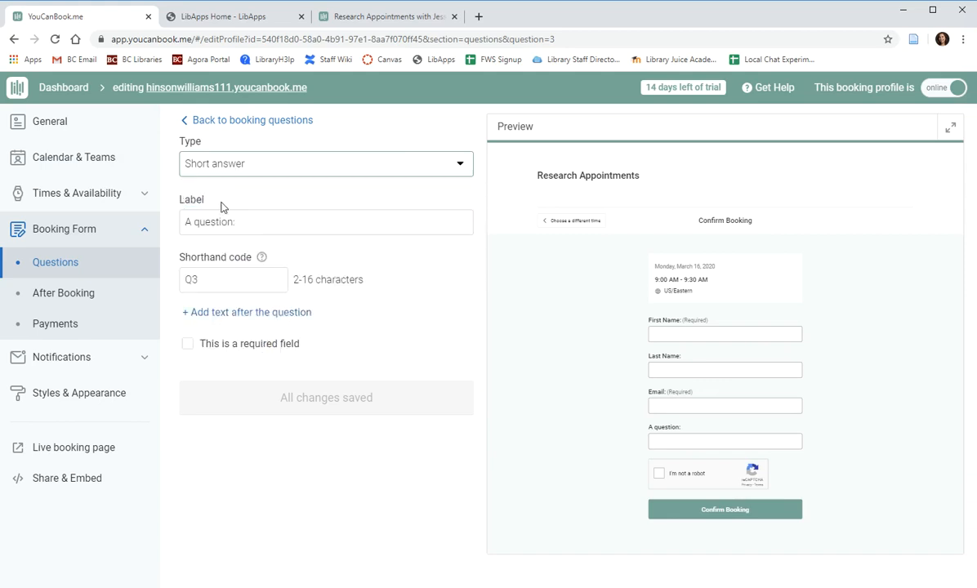
click(214, 222)
text(What is your major?)
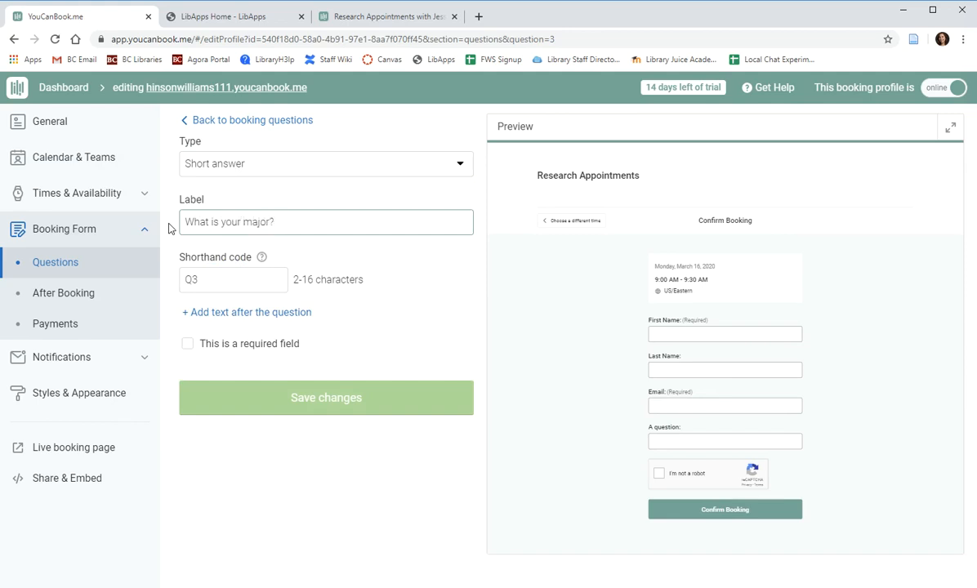
click(183, 349)
click(187, 343)
click(264, 402)
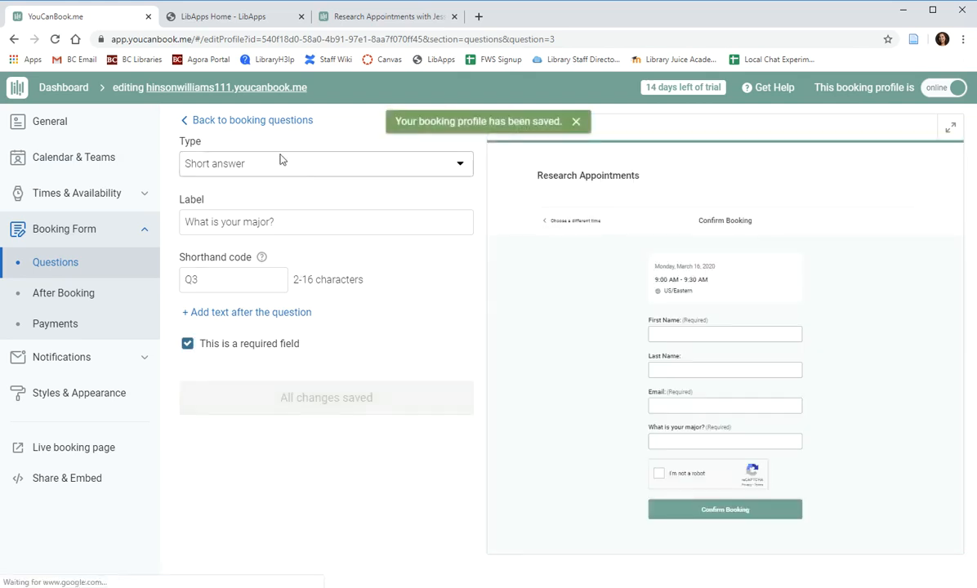
click(237, 121)
Add a multiple-choice question labelled 'How would you like to meet?'.
click(192, 292)
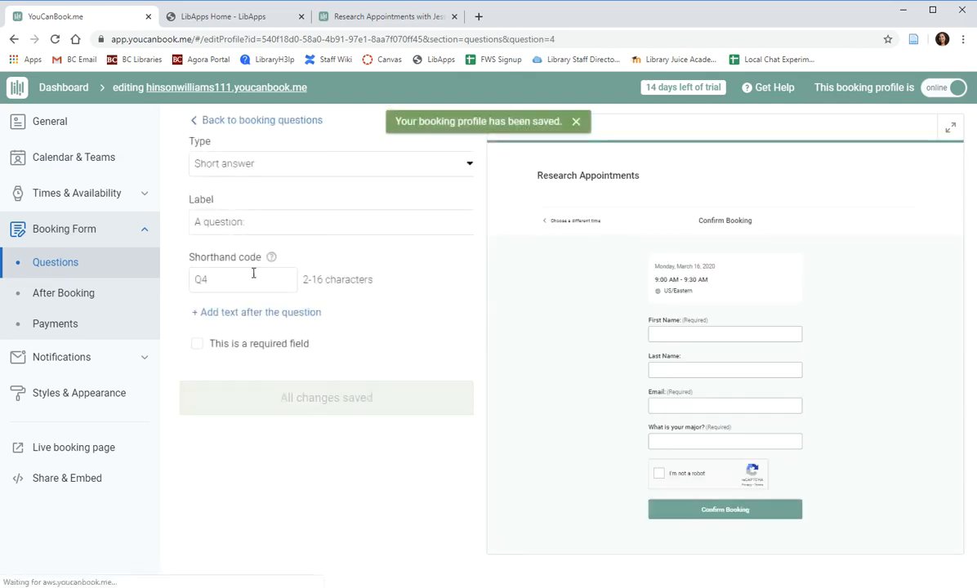
click(259, 164)
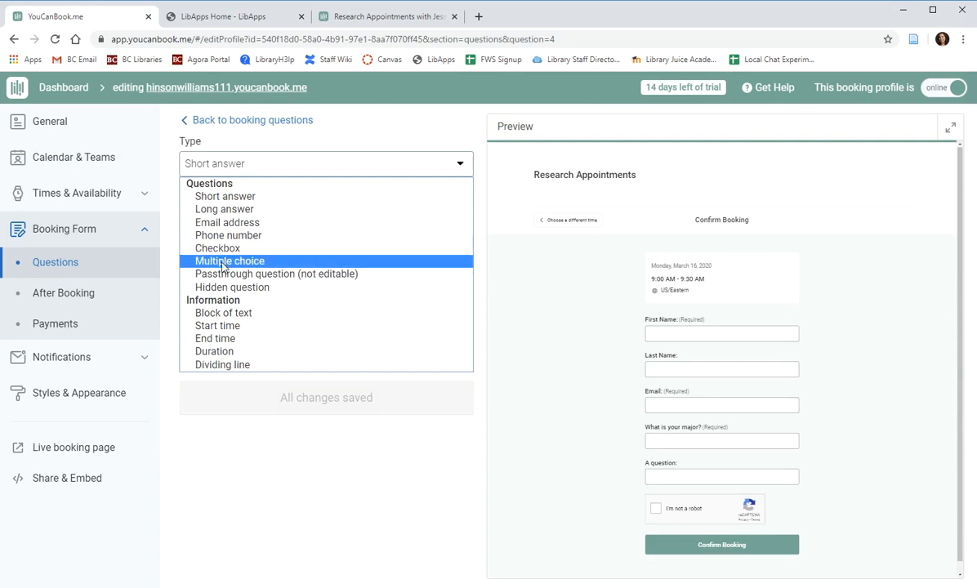
click(237, 261)
drag(260, 222, 176, 219)
key(BackSpace)
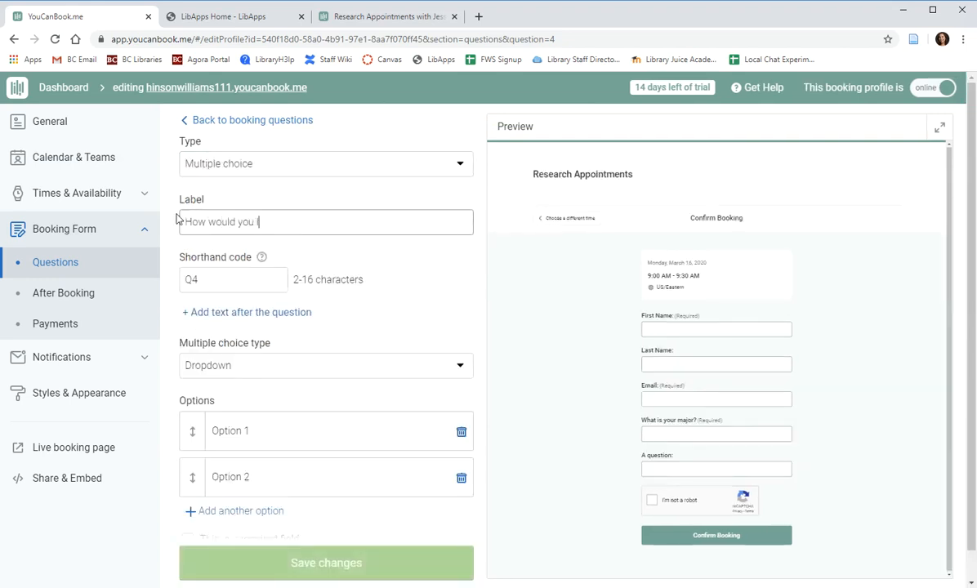
scroll(196, 209, down, 2)
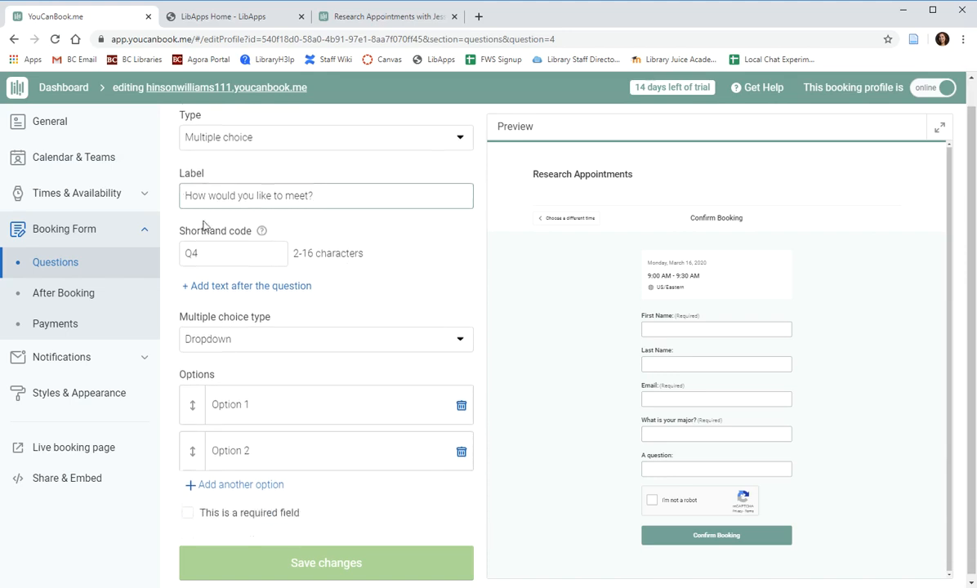
Set its answer options to Zoom, Google Meet and Skype, and save the question.
triple_click(312, 402)
text(Zoom)
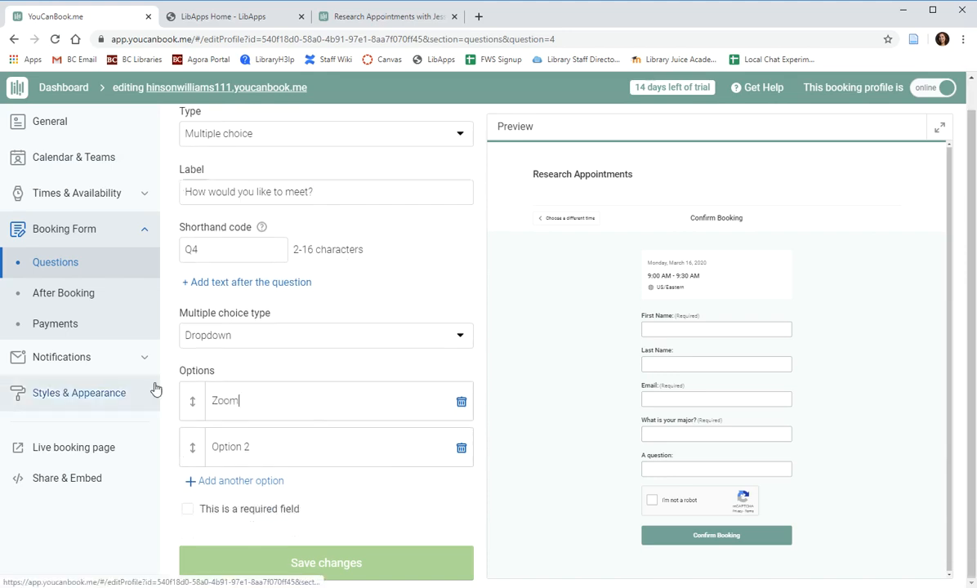
drag(253, 431, 182, 439)
text(Go)
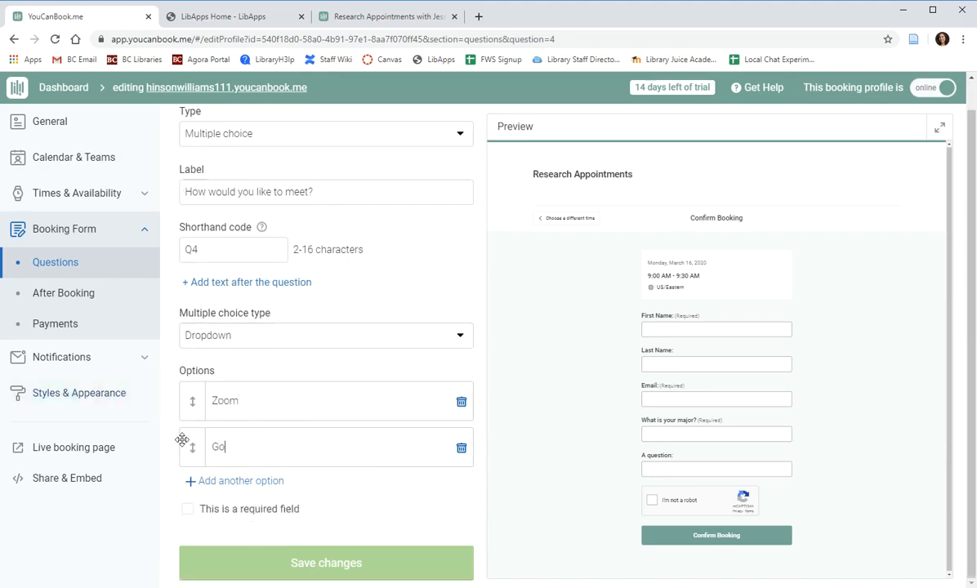
text(ogle Meet)
click(277, 485)
text(Skype)
scroll(356, 269, down, 1)
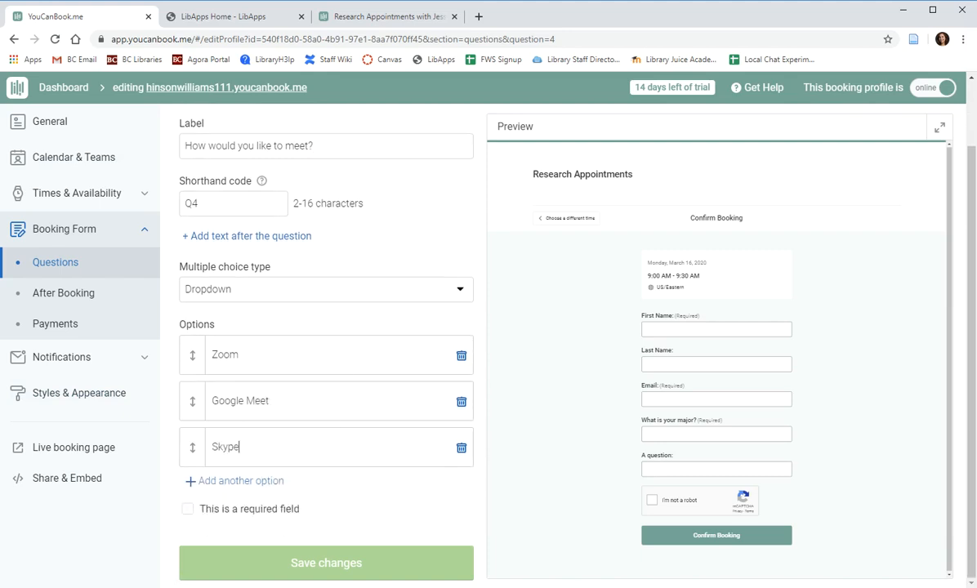
click(349, 569)
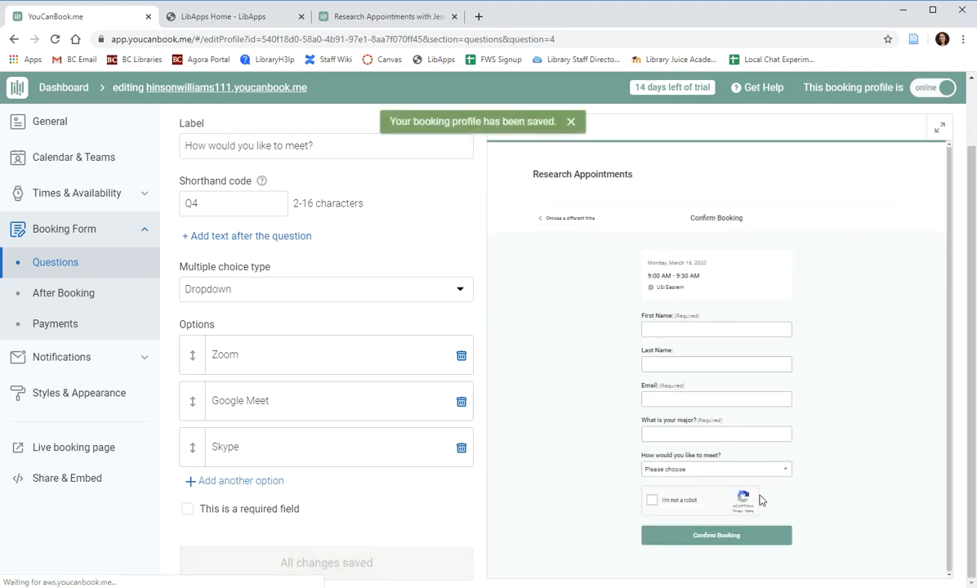
Check the three choices in the preview dropdown and return to the booking questions list.
click(770, 471)
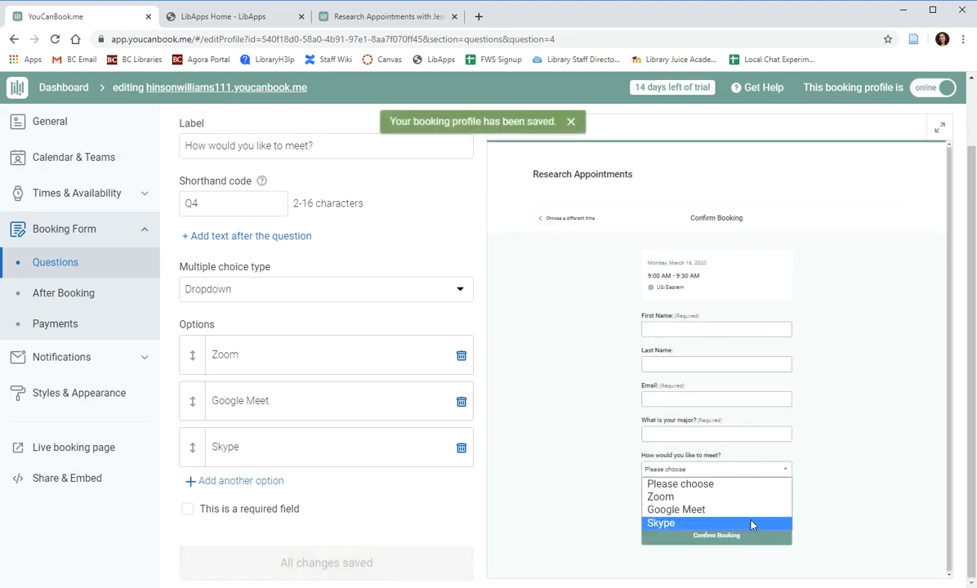
click(822, 494)
scroll(221, 179, up, 1)
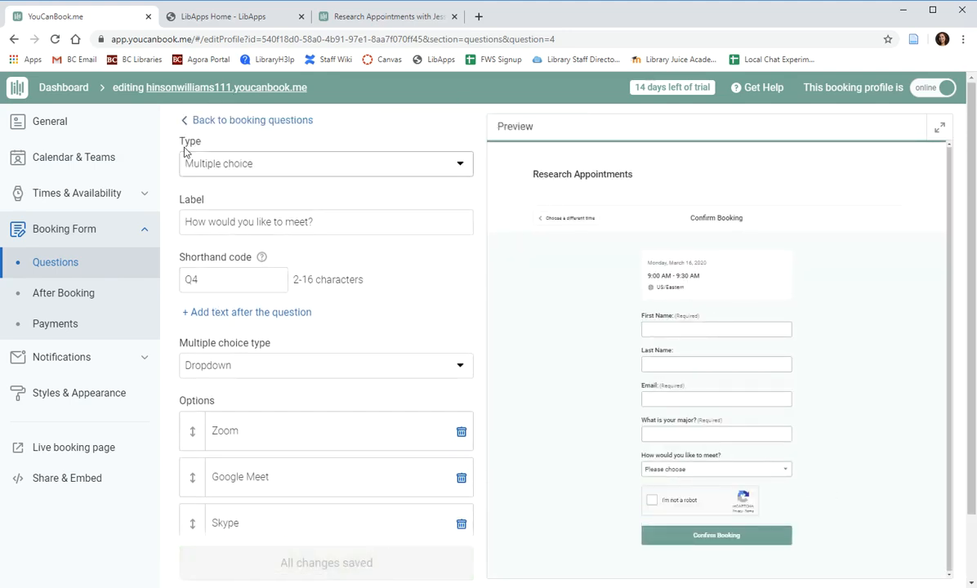
click(234, 125)
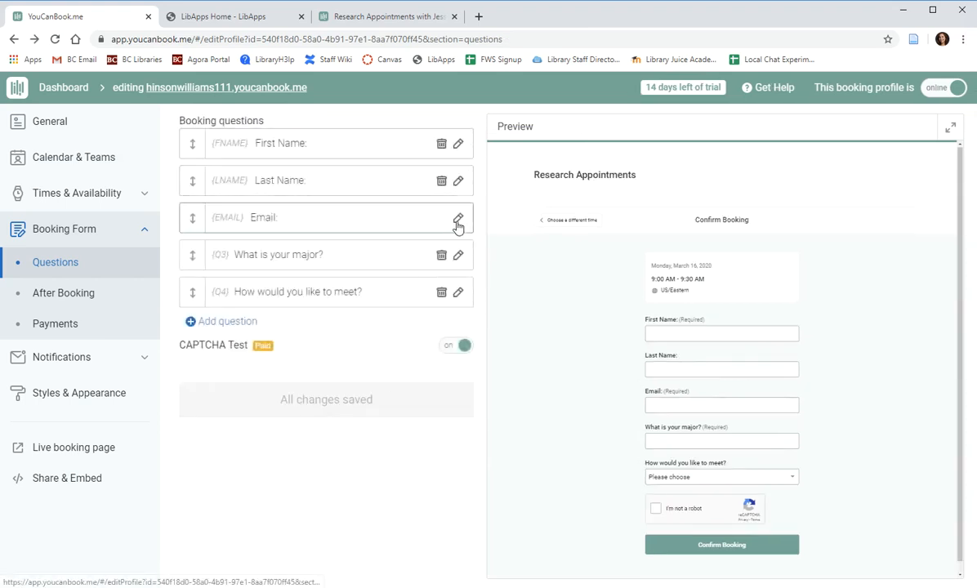
click(62, 299)
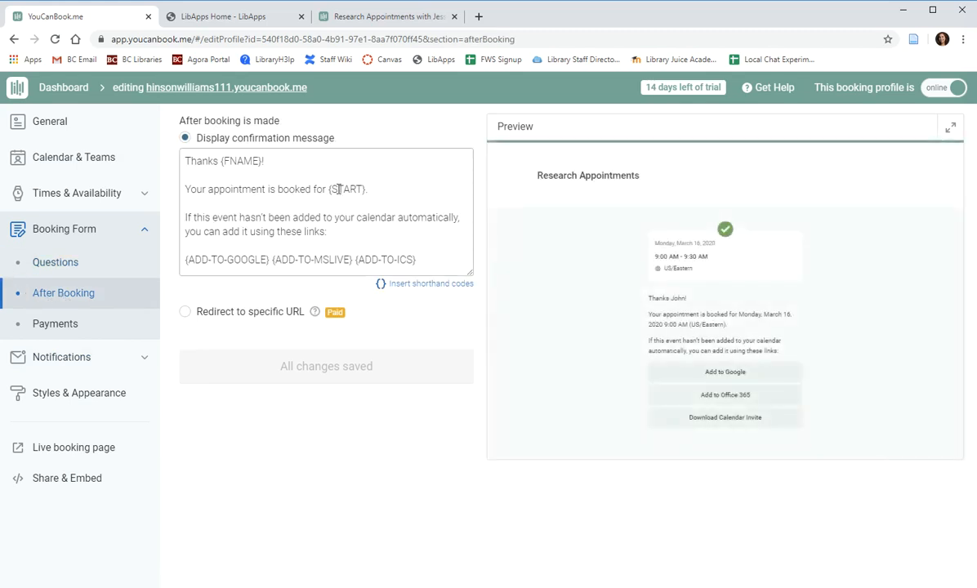
After the {START} line, add a sentence asking bookers to e-mail your address if anything changes; save.
click(312, 204)
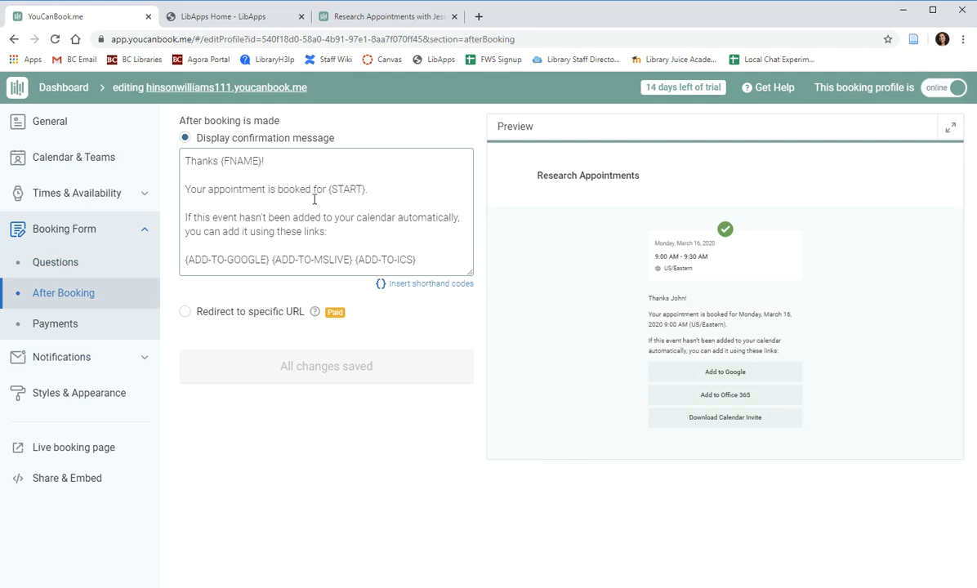
drag(367, 192, 331, 194)
drag(262, 162, 218, 163)
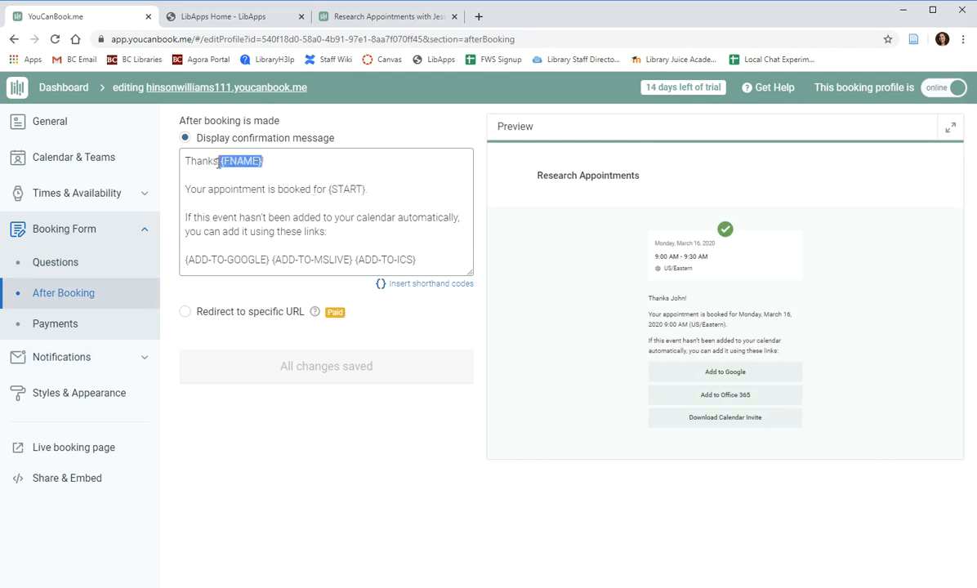
click(372, 194)
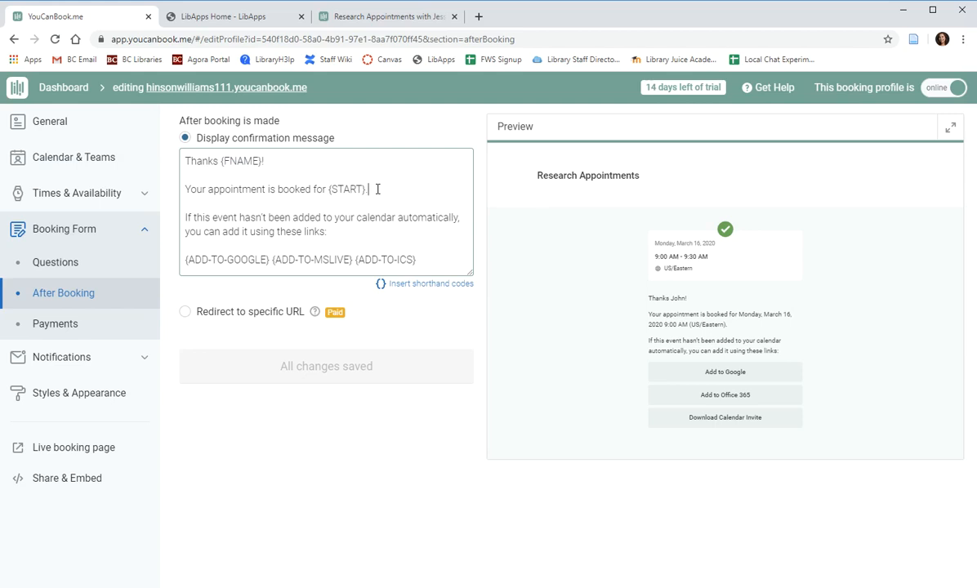
key(Return)
key(Return)
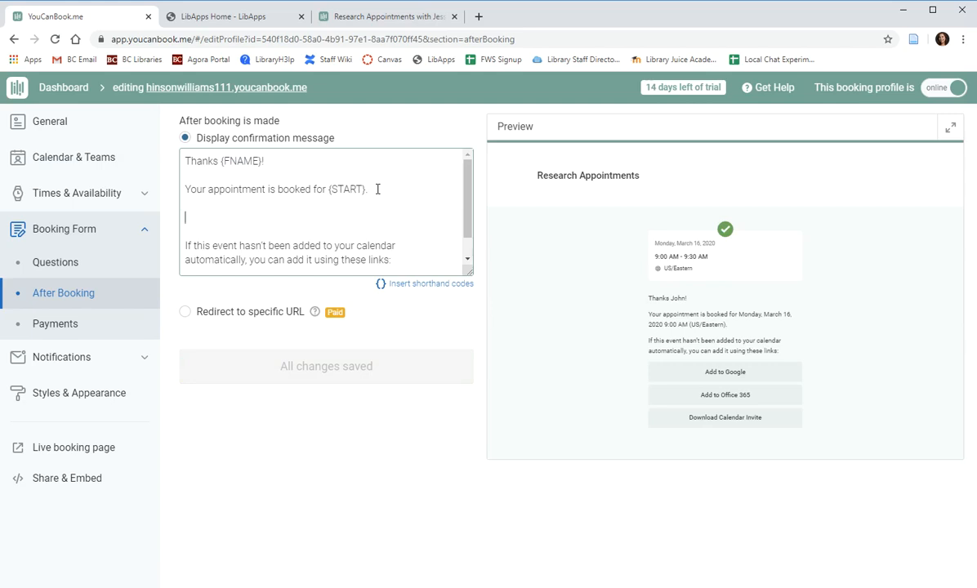
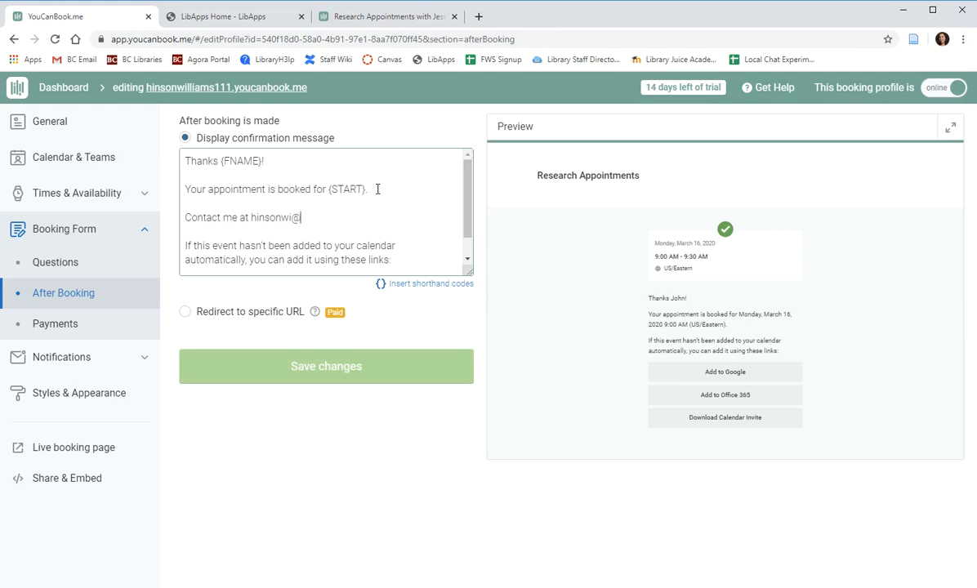
click(352, 370)
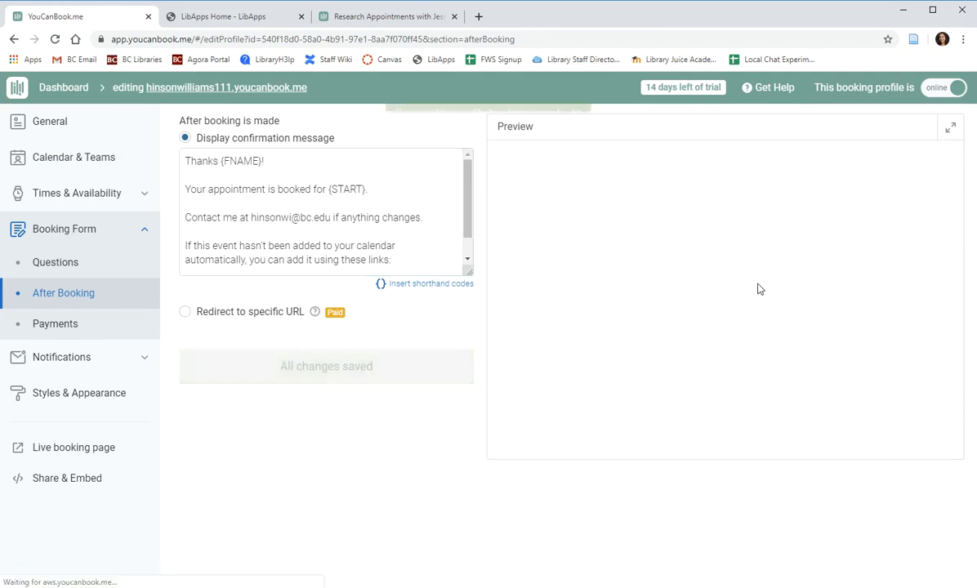
click(54, 325)
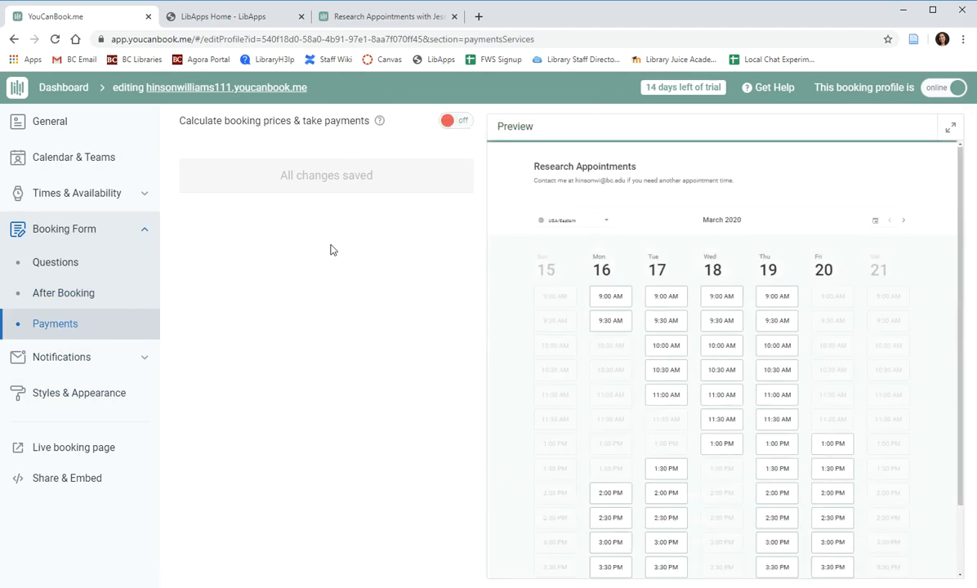
Expand the after-new-booking actions and reminders, and open the 'Reminder to booker' e-mail.
click(51, 360)
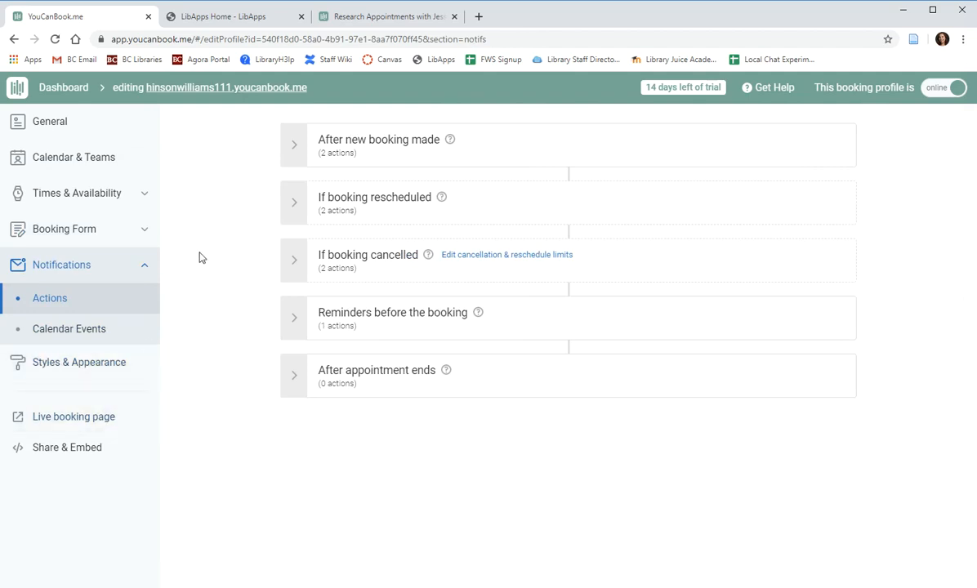
click(464, 141)
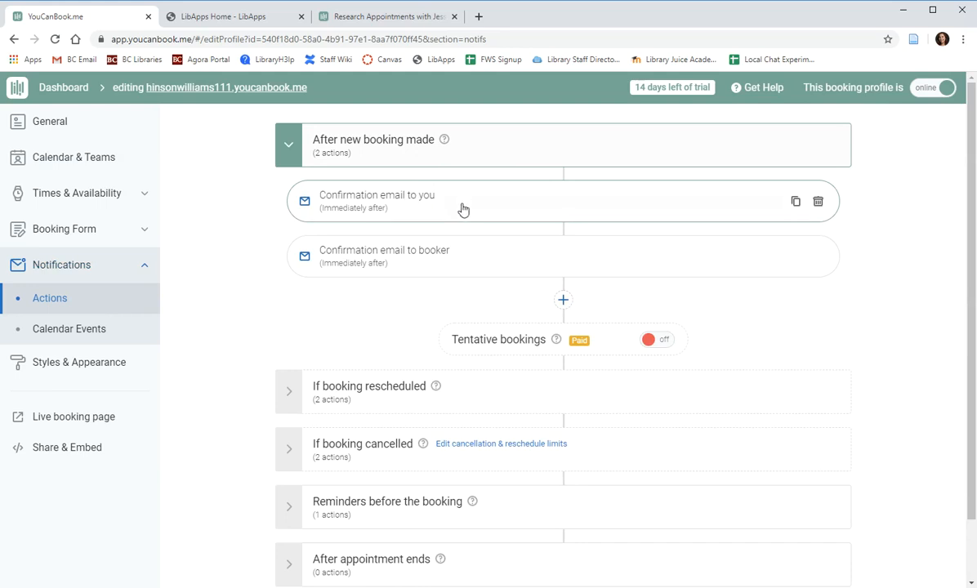
scroll(473, 258, down, 1)
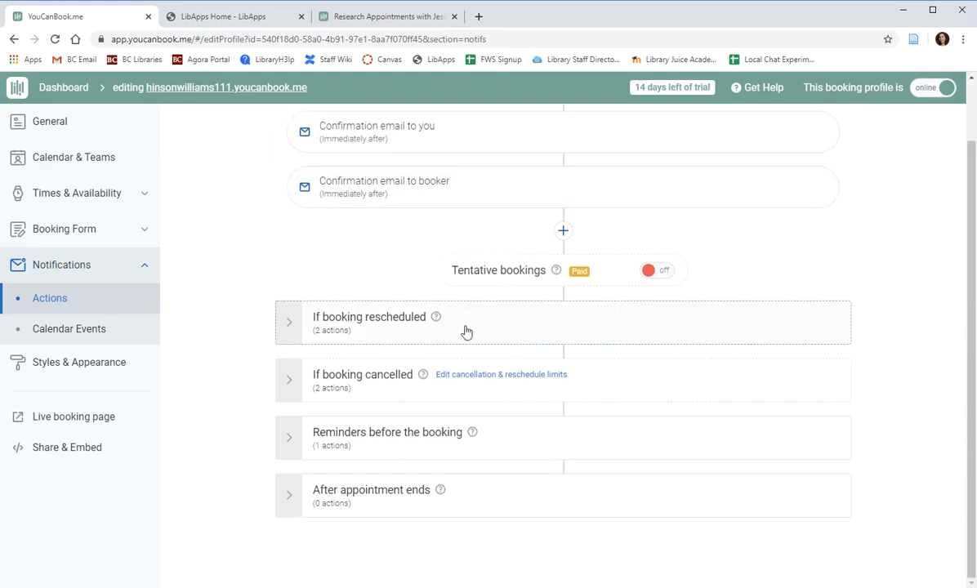
click(508, 441)
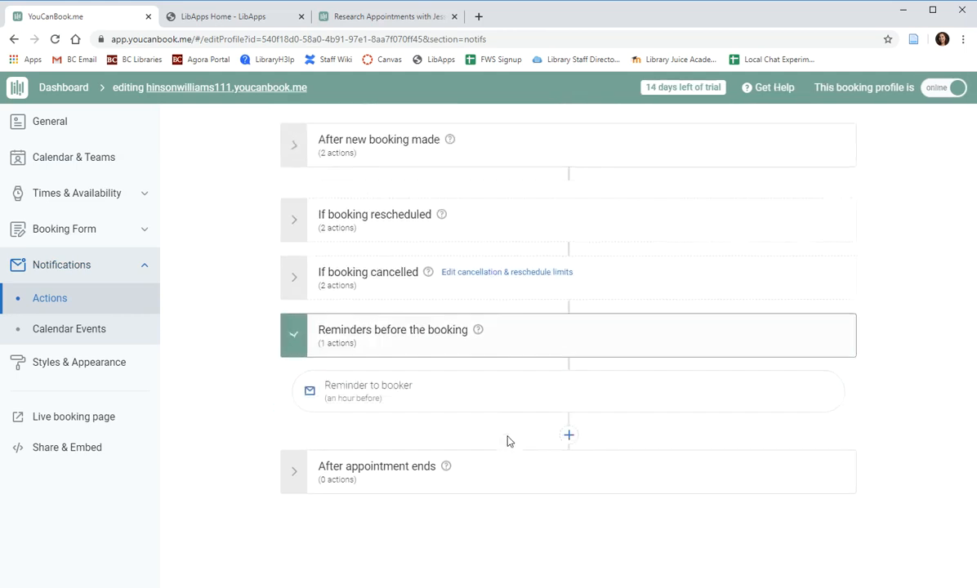
click(489, 384)
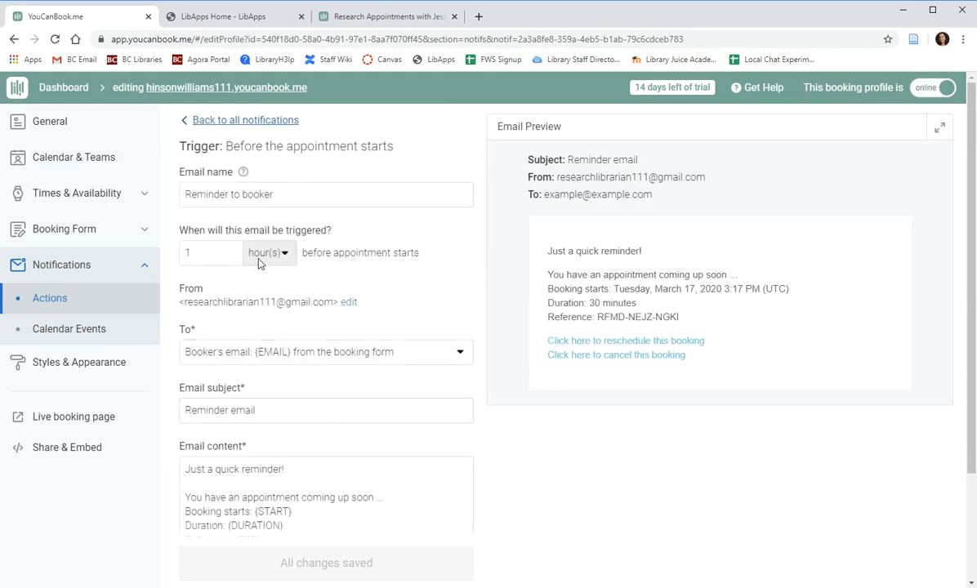
Keep the booker reminder timed in hours, 1 hour before start, and review its email content.
click(269, 255)
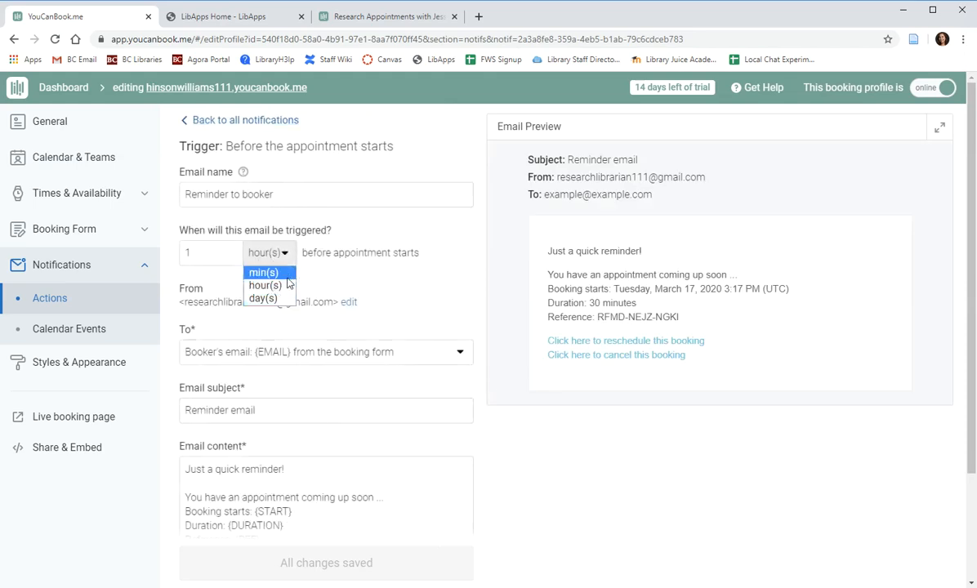
click(286, 286)
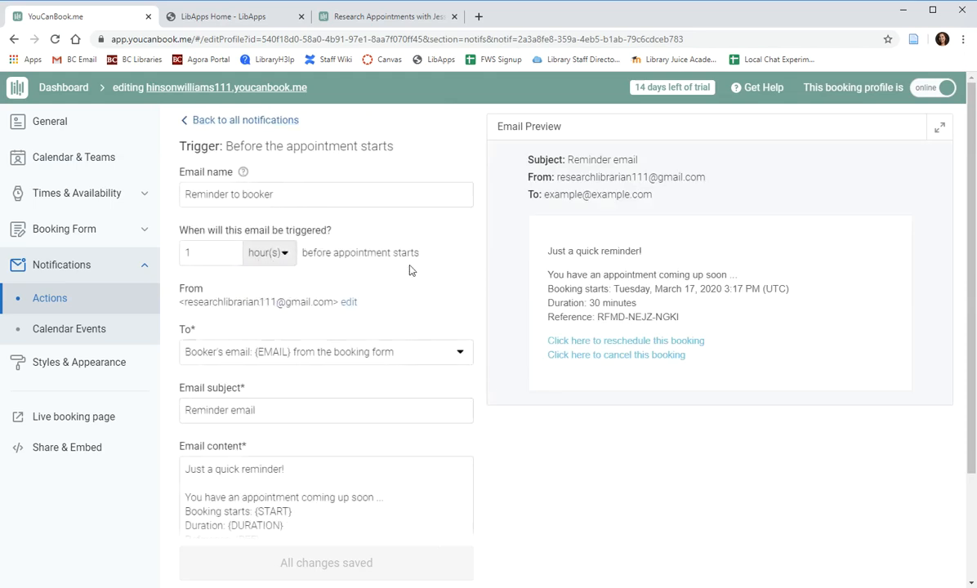
click(265, 249)
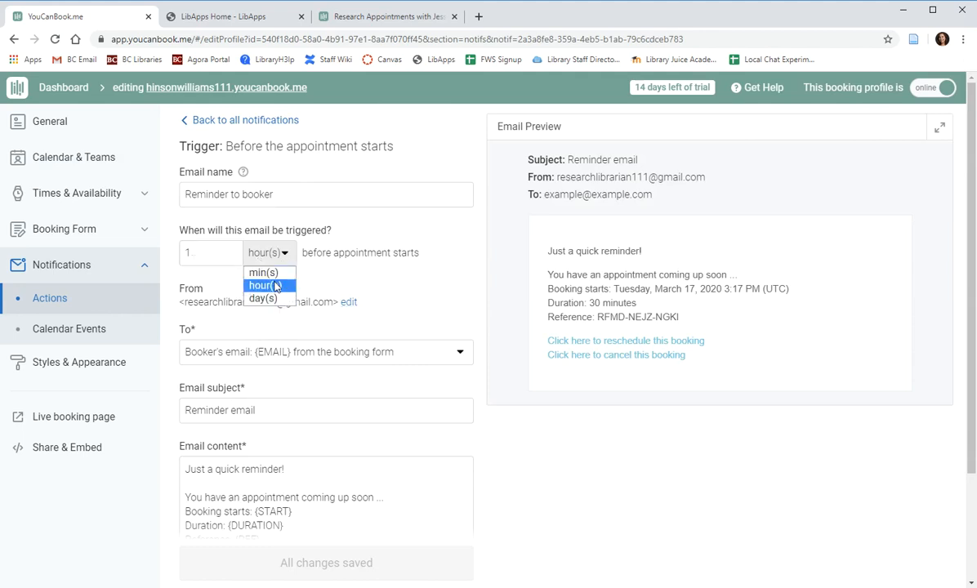
click(330, 261)
scroll(362, 283, down, 3)
click(308, 385)
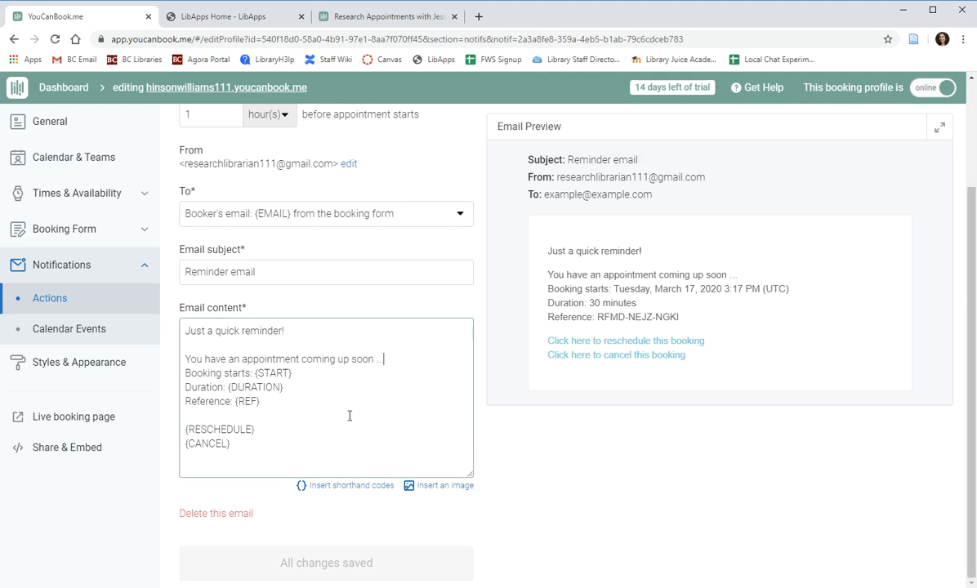
click(384, 359)
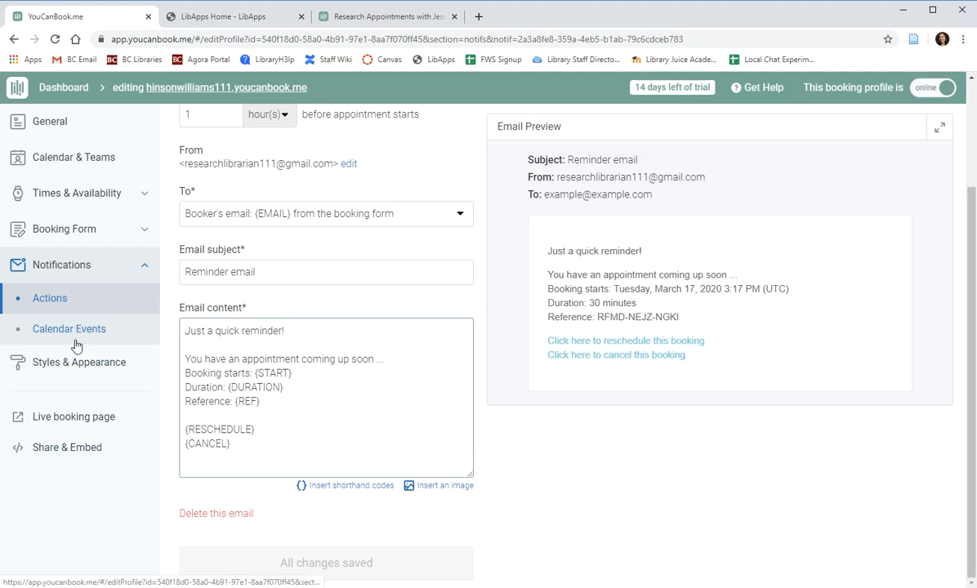
click(75, 366)
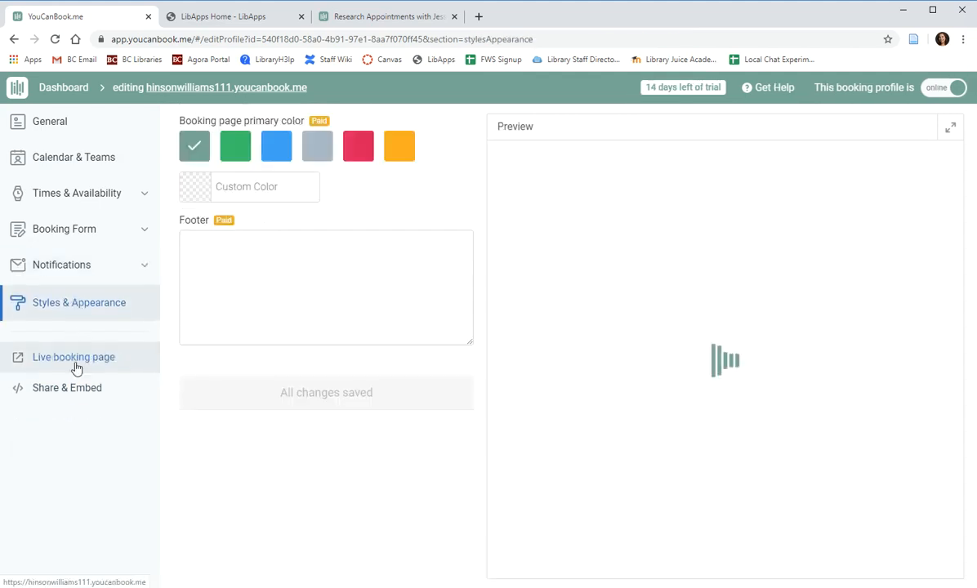
Try a blue primary colour, then revert the booking page to YCBM Green.
click(275, 147)
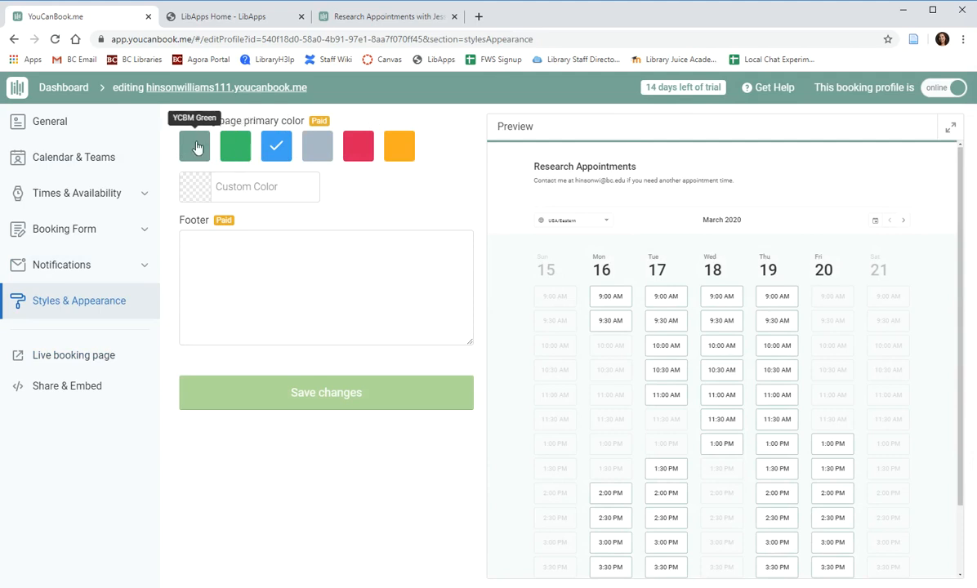
click(197, 147)
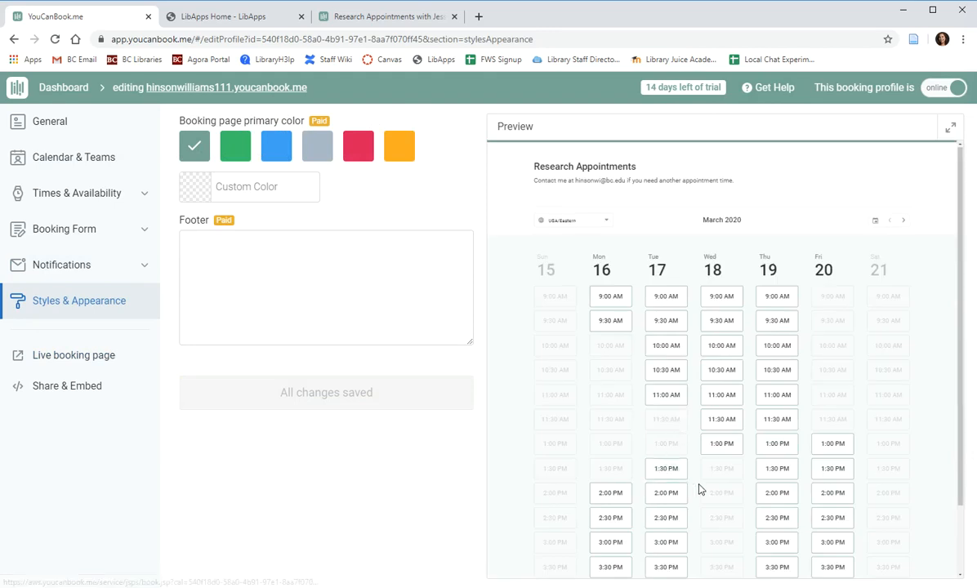
click(72, 388)
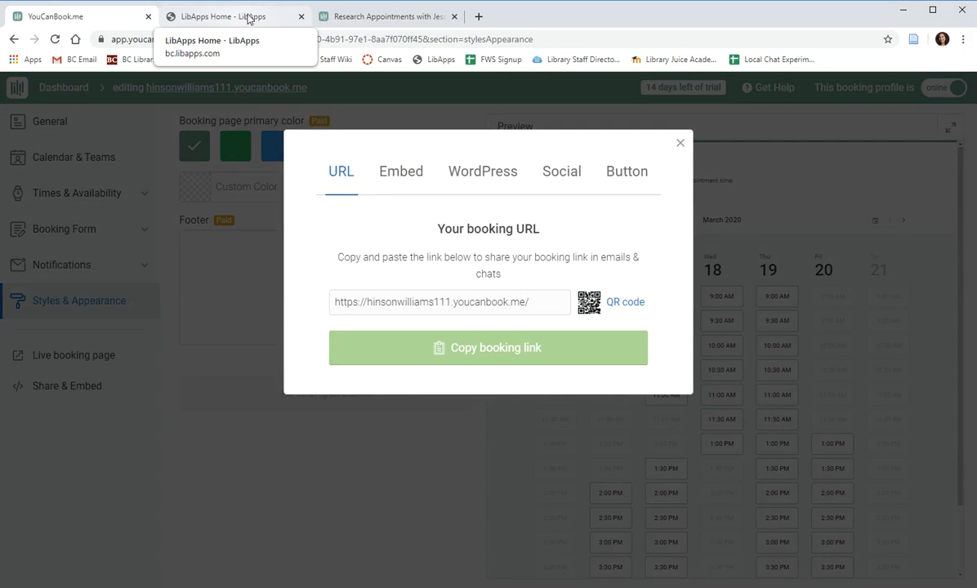
Switch to the LibApps tab and open the My Profile page.
click(234, 18)
click(345, 86)
scroll(866, 409, down, 3)
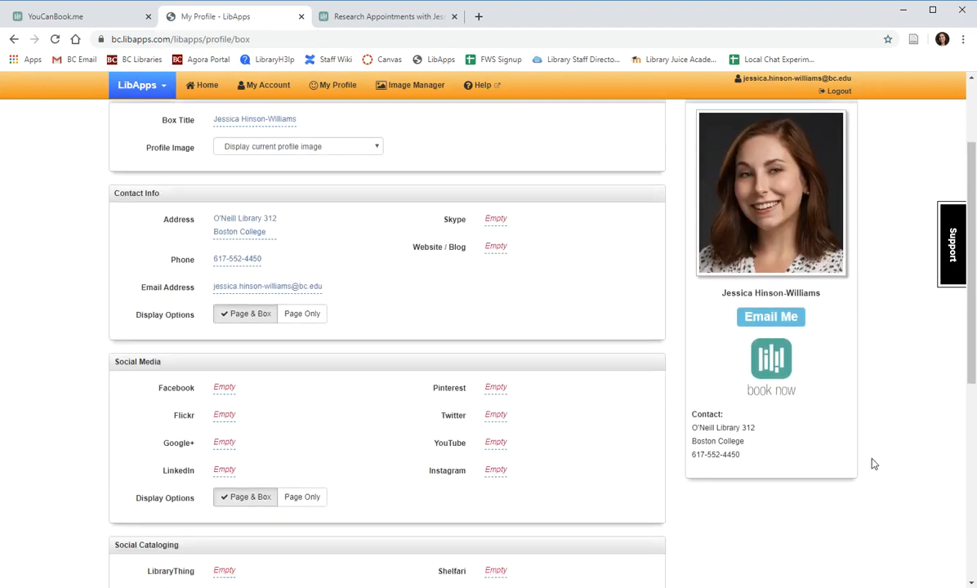
click(780, 367)
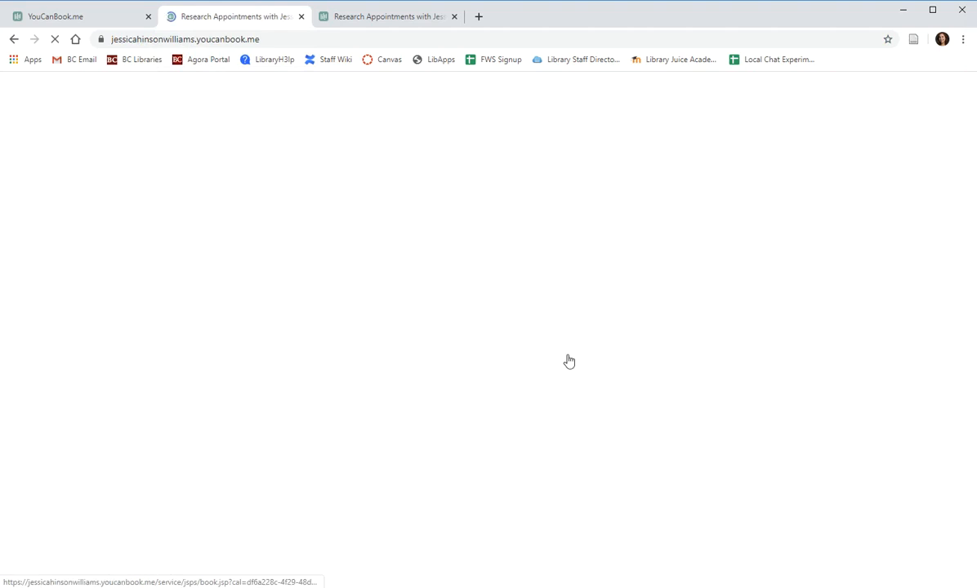
scroll(872, 370, down, 2)
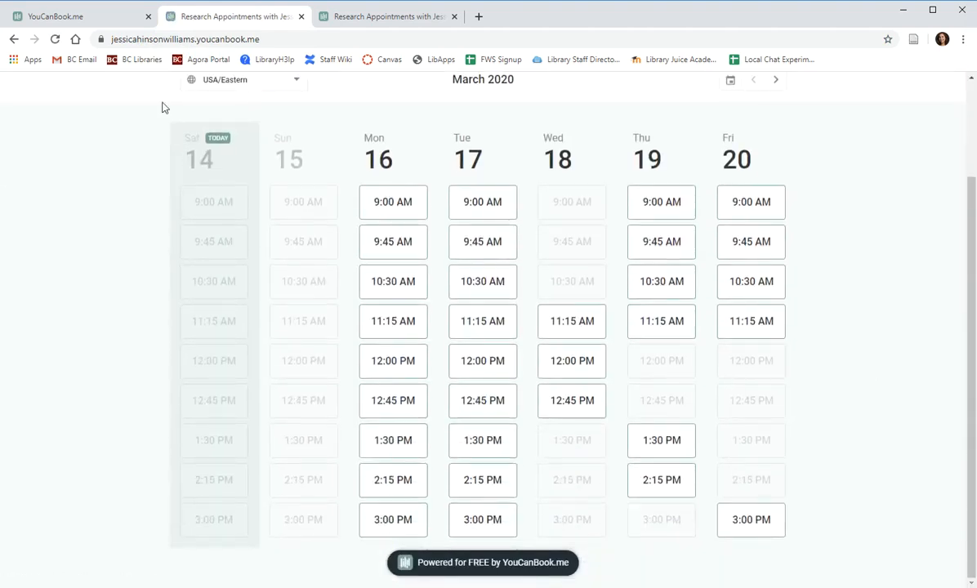
click(14, 39)
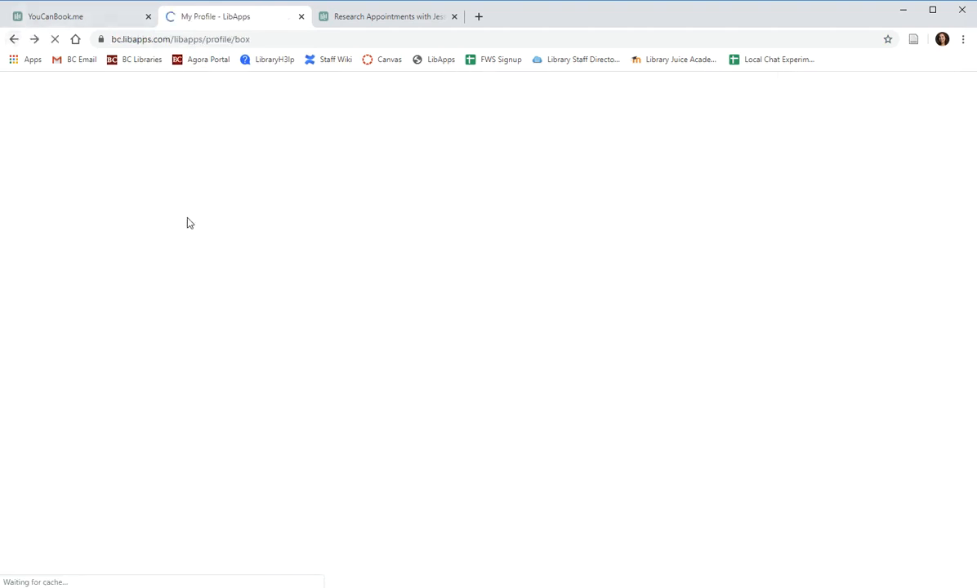
scroll(123, 260, down, 4)
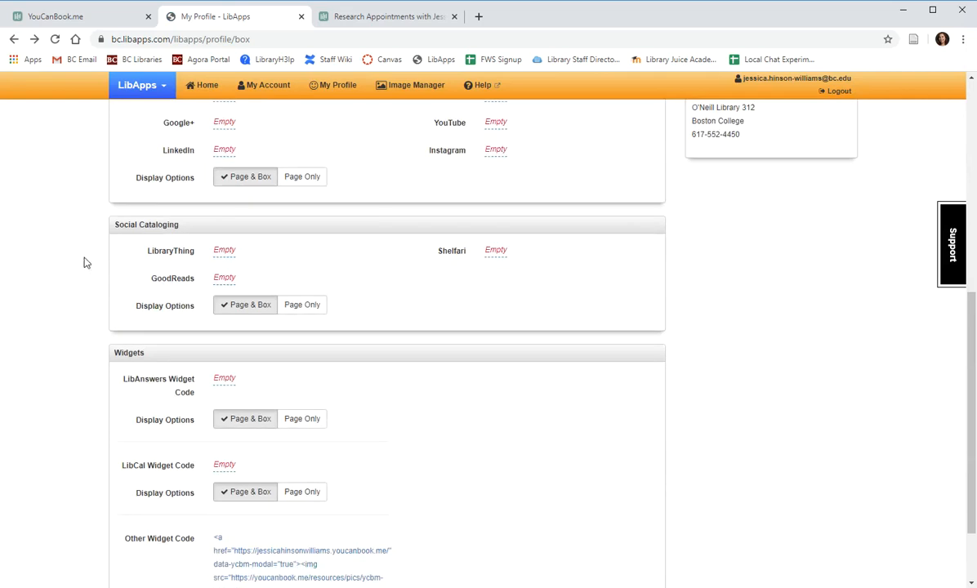
scroll(85, 253, down, 2)
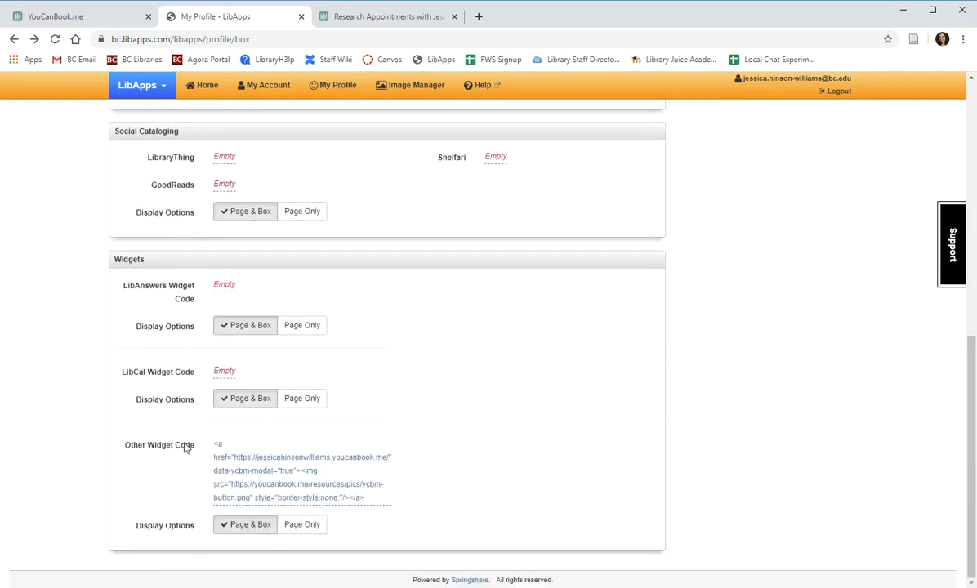
drag(195, 448, 127, 436)
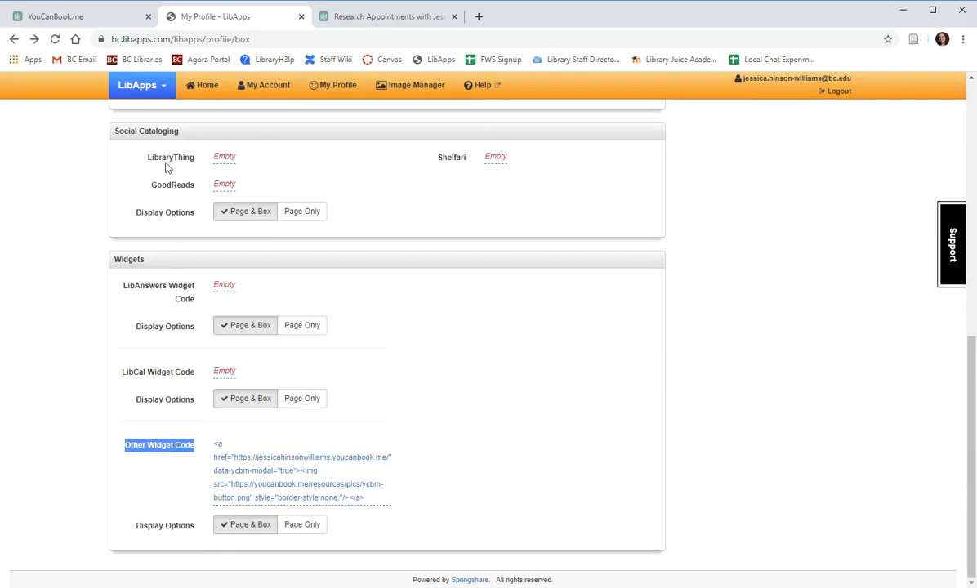
Reopen Share & Embed in YouCanBook.me and copy the code from the Button tab.
click(62, 19)
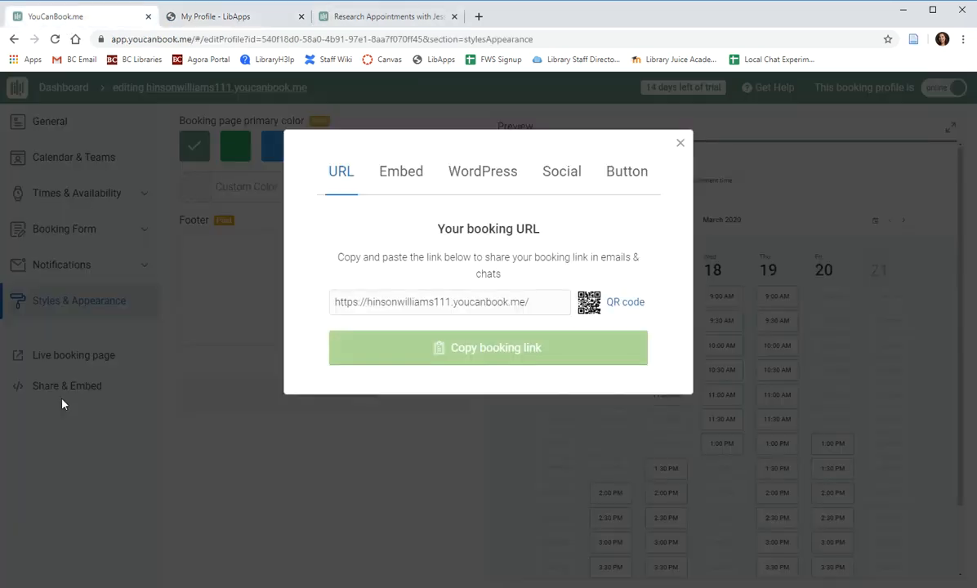
click(139, 472)
click(74, 390)
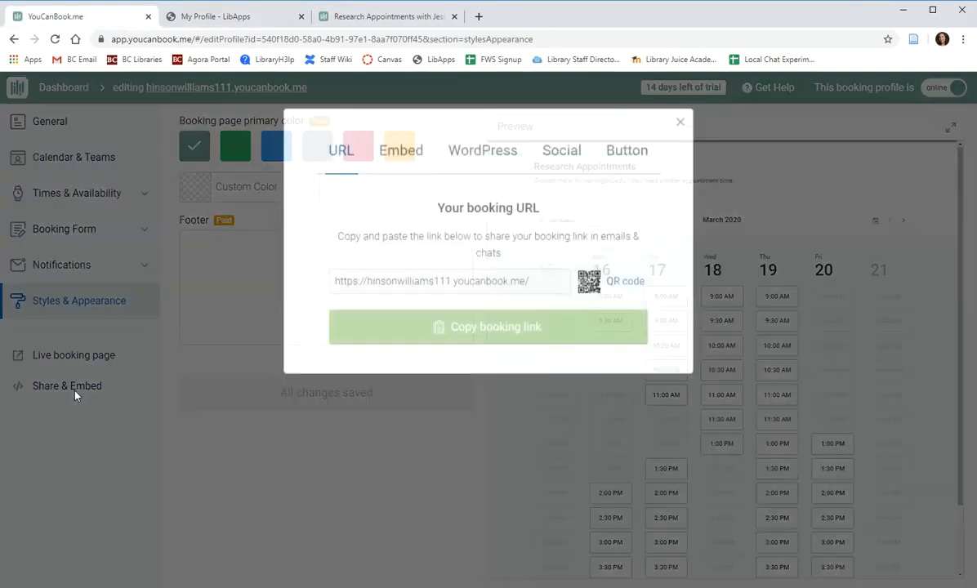
click(628, 175)
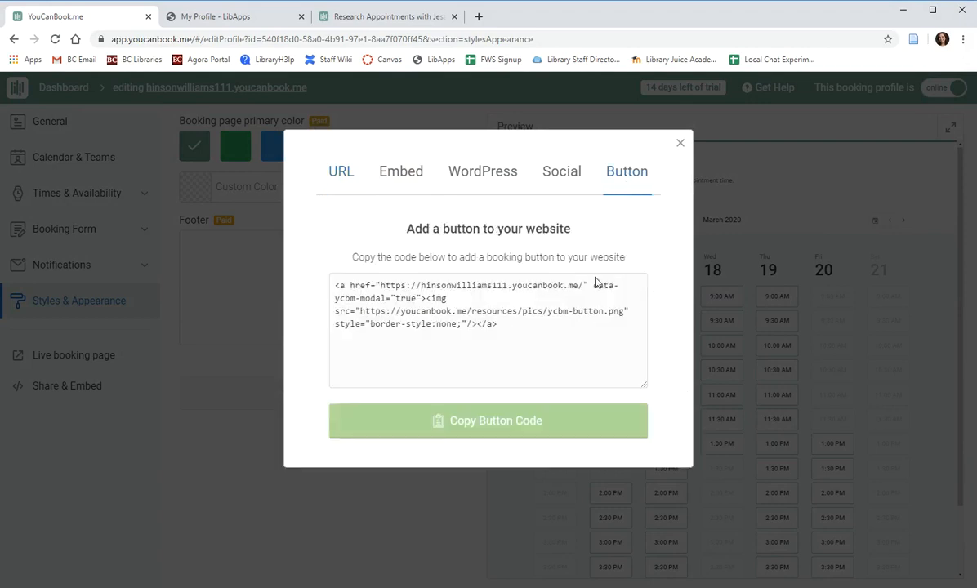
click(504, 420)
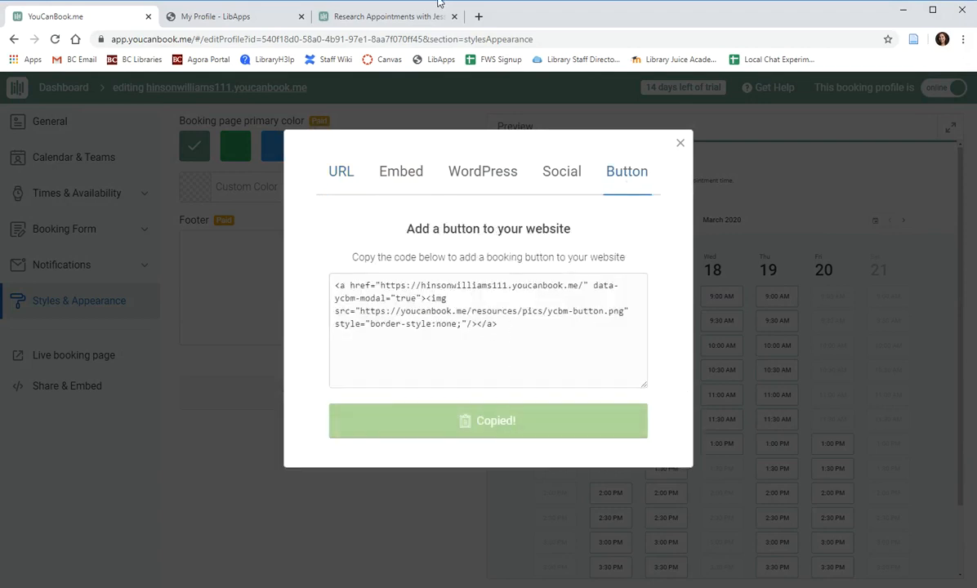
click(272, 18)
Save the booking button embed code in the profile's Other Widget Code field.
click(335, 502)
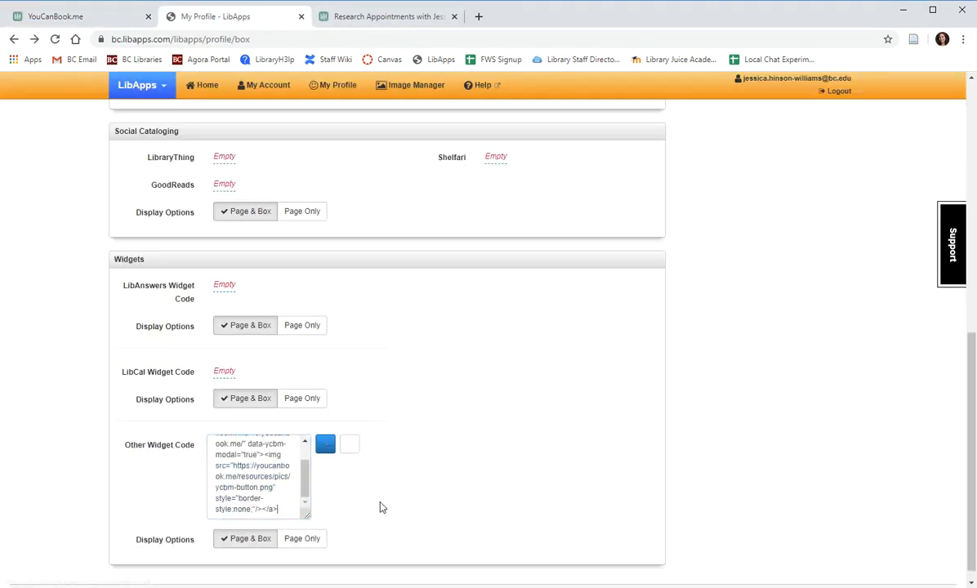
scroll(280, 476, up, 5)
scroll(82, 401, down, 4)
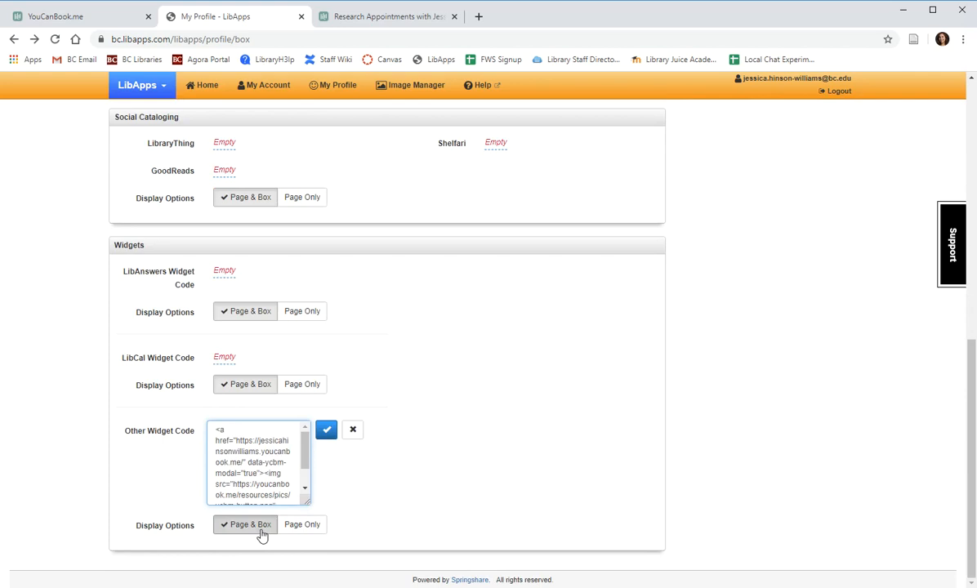
scroll(681, 446, up, 7)
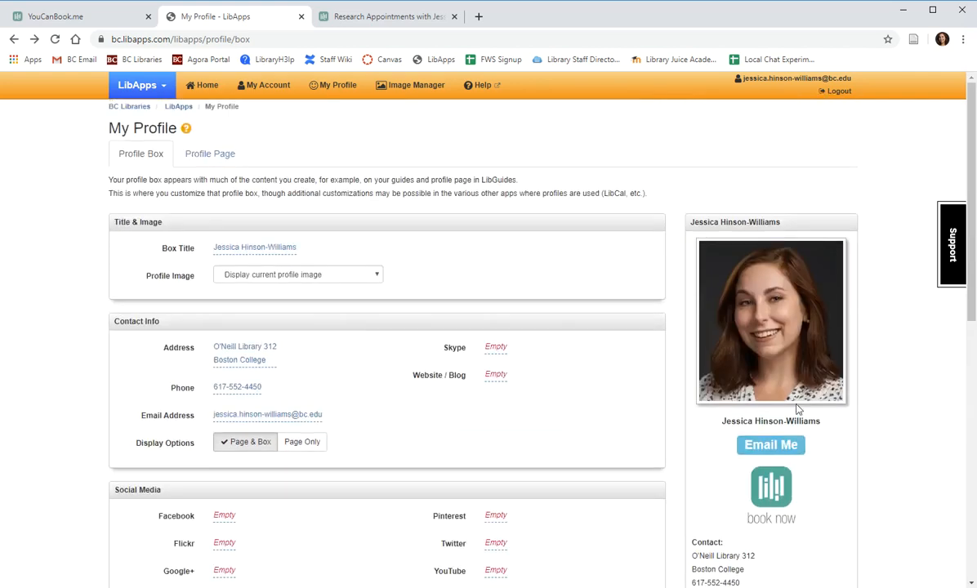
scroll(763, 464, down, 2)
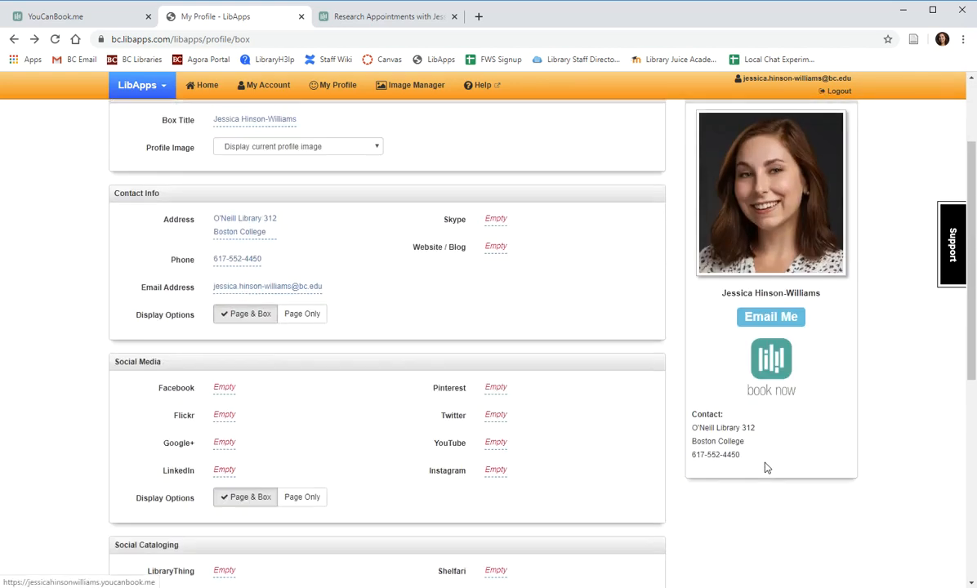
scroll(813, 417, down, 5)
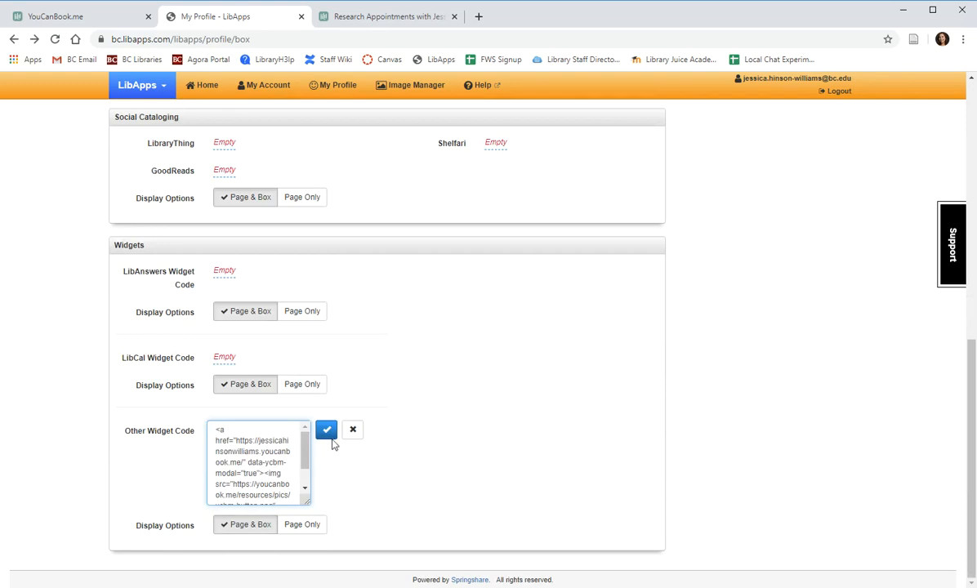
click(327, 431)
scroll(772, 447, up, 7)
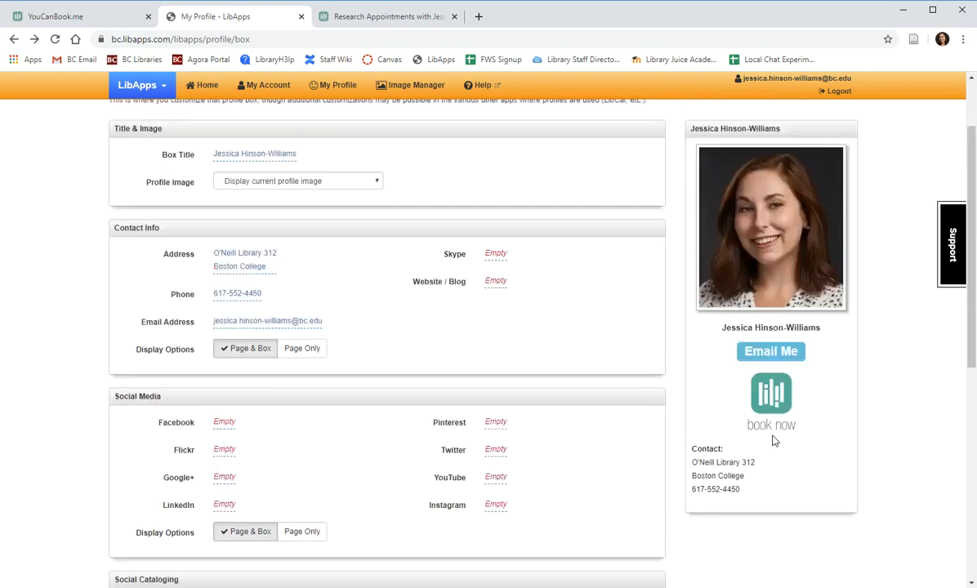
scroll(733, 457, down, 2)
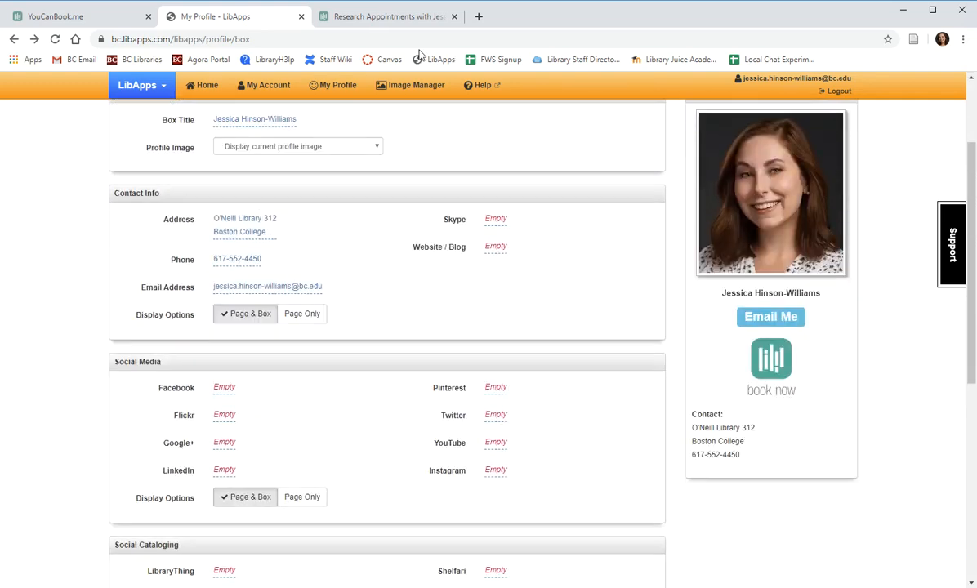
click(65, 15)
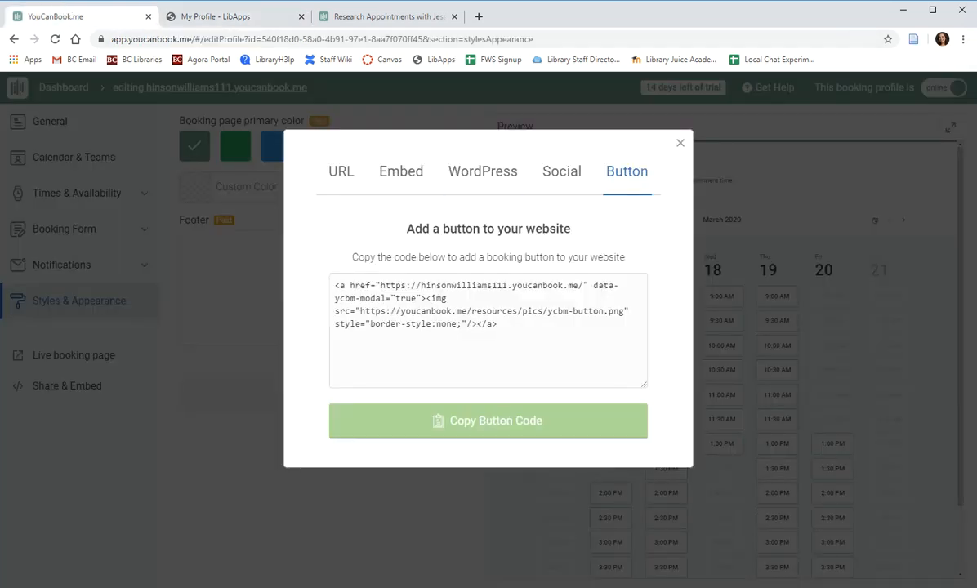